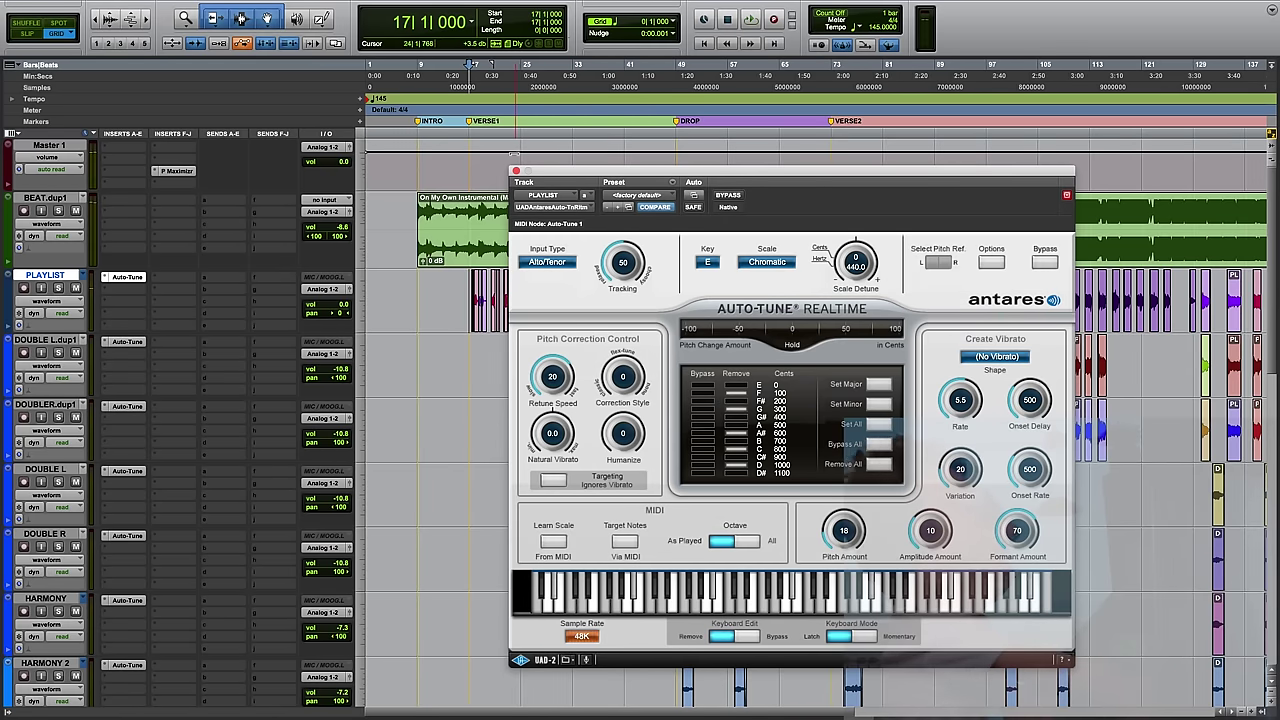
- Close the Auto-Tune window and insert DeEsser (mono) directly after Auto-Tune on the PLAYLIST track
left_click(516, 170)
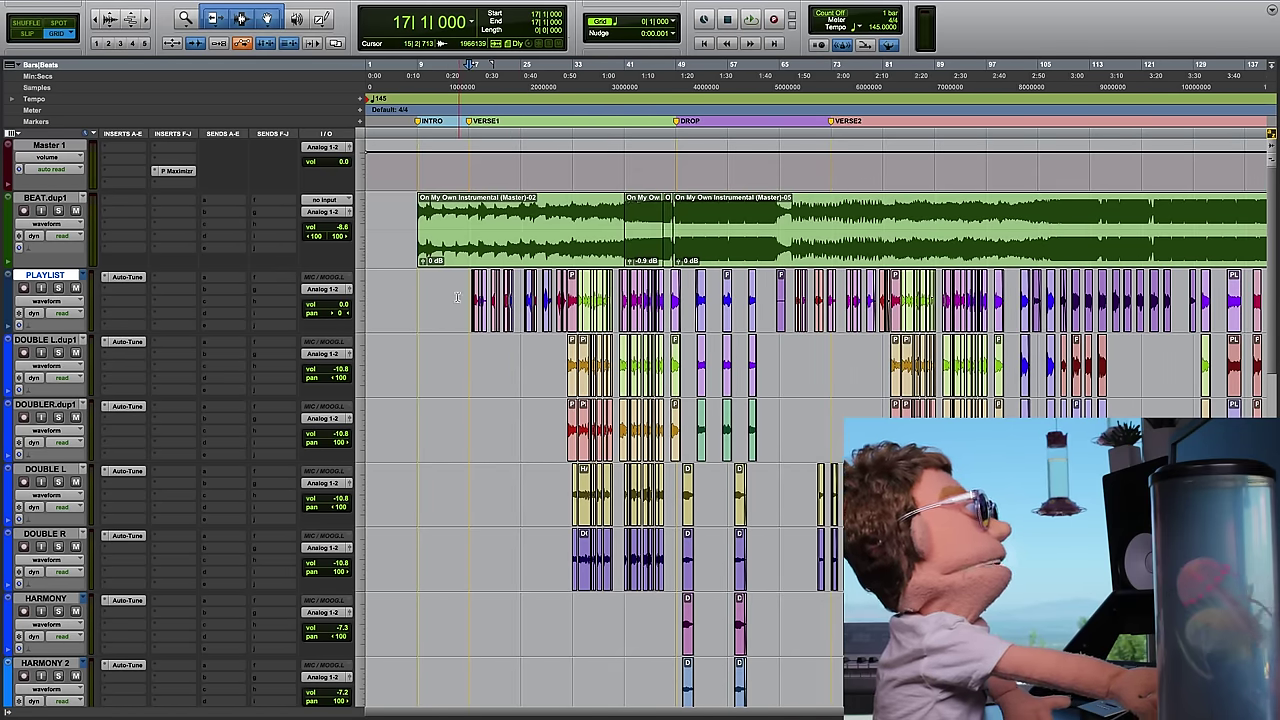
left_click(131, 286)
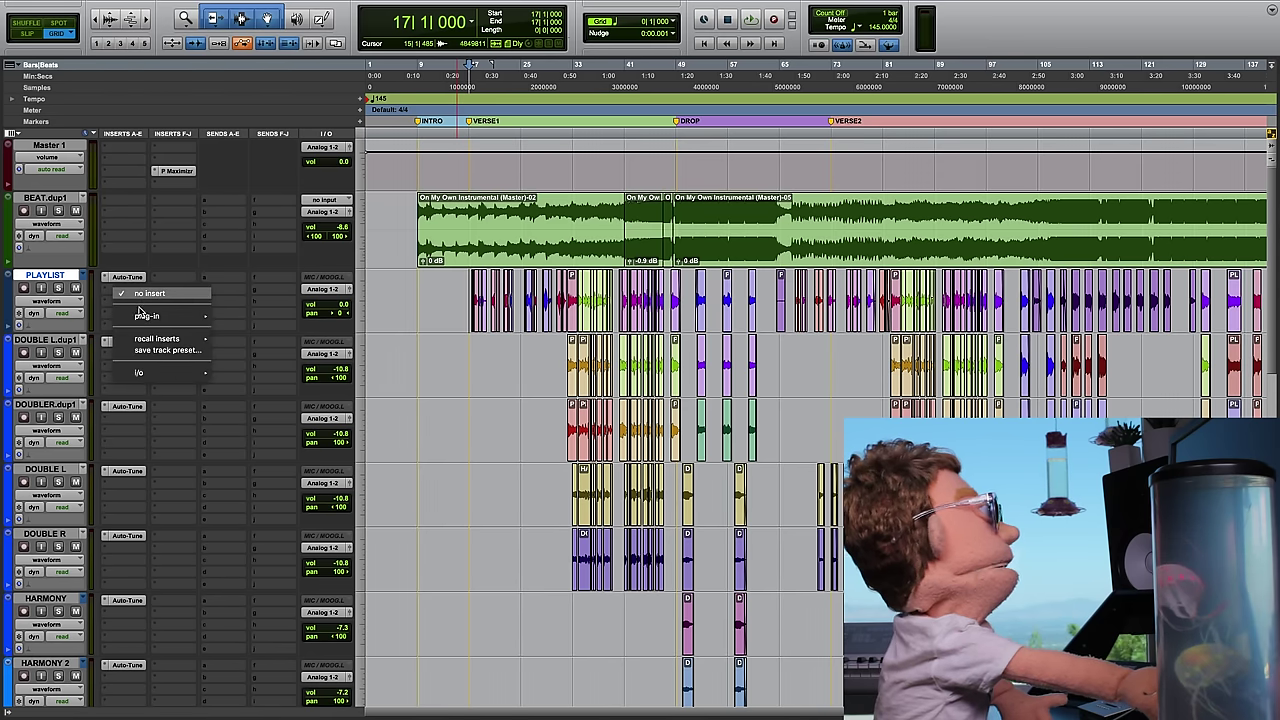
mouse_move(141, 314)
mouse_move(250, 331)
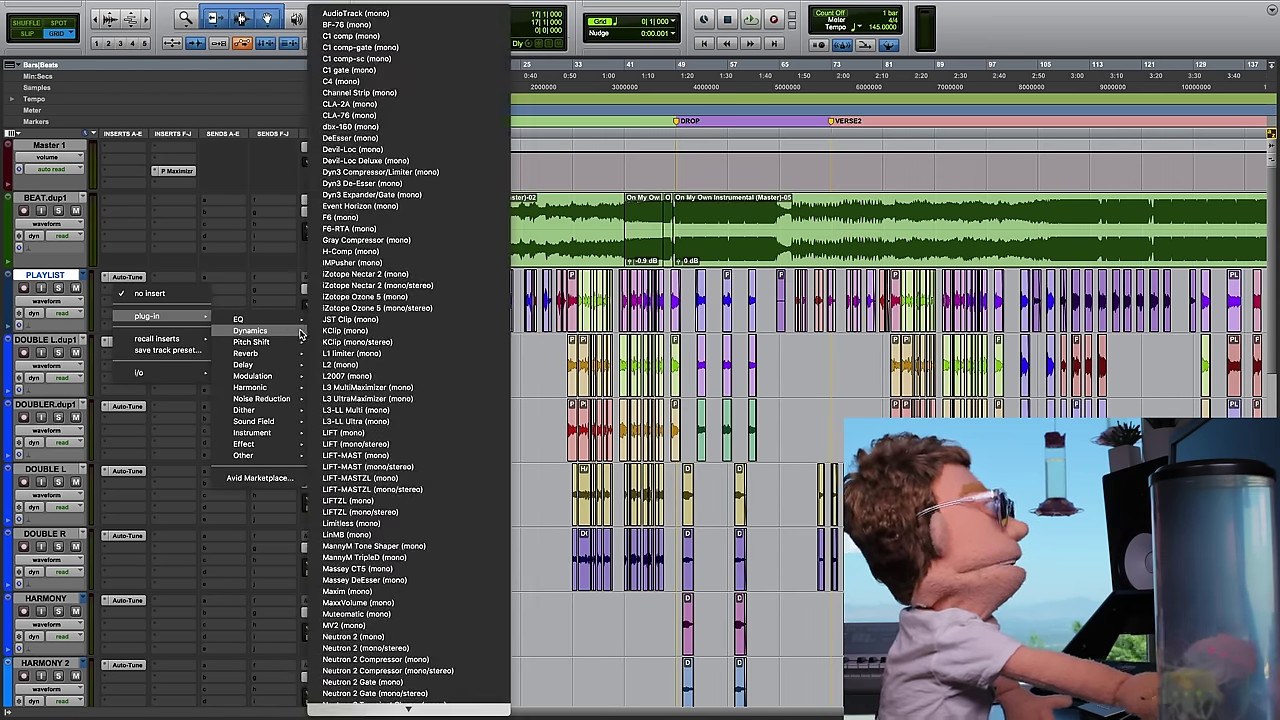
left_click(408, 136)
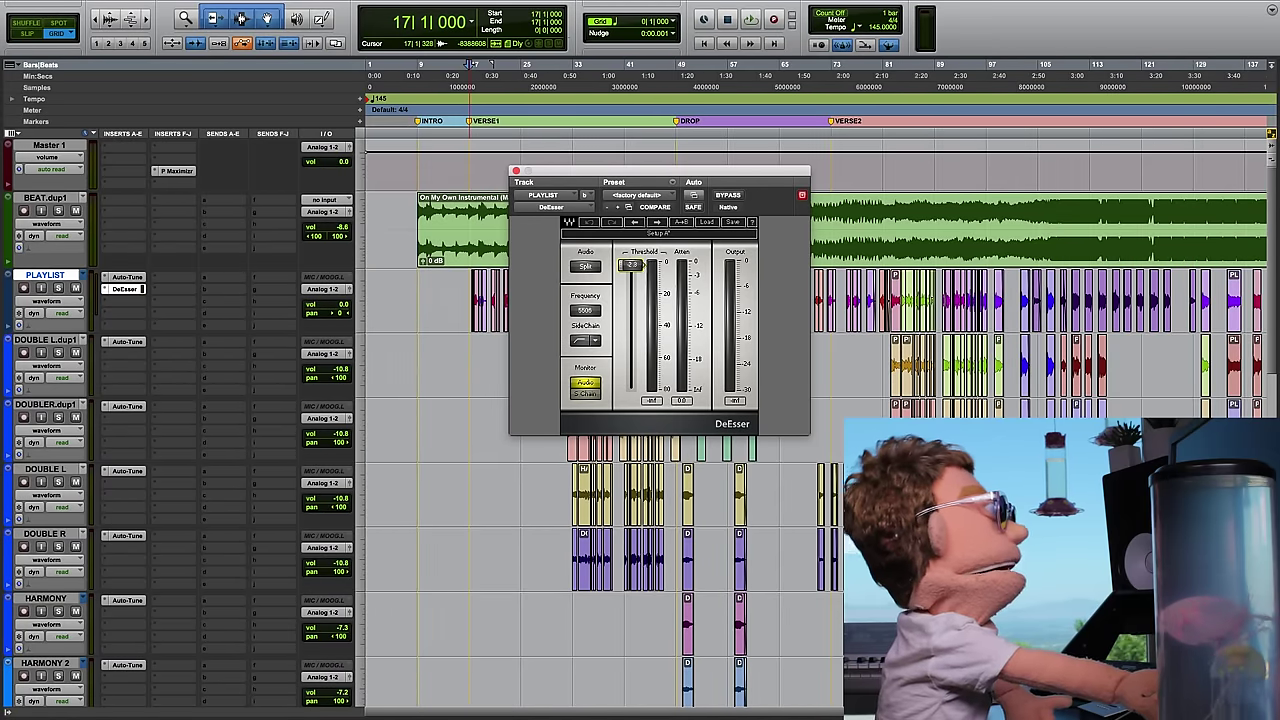
- Lower the DeEsser threshold to about -24 while playing back the verse, and close the plug-in window
left_click(468, 288)
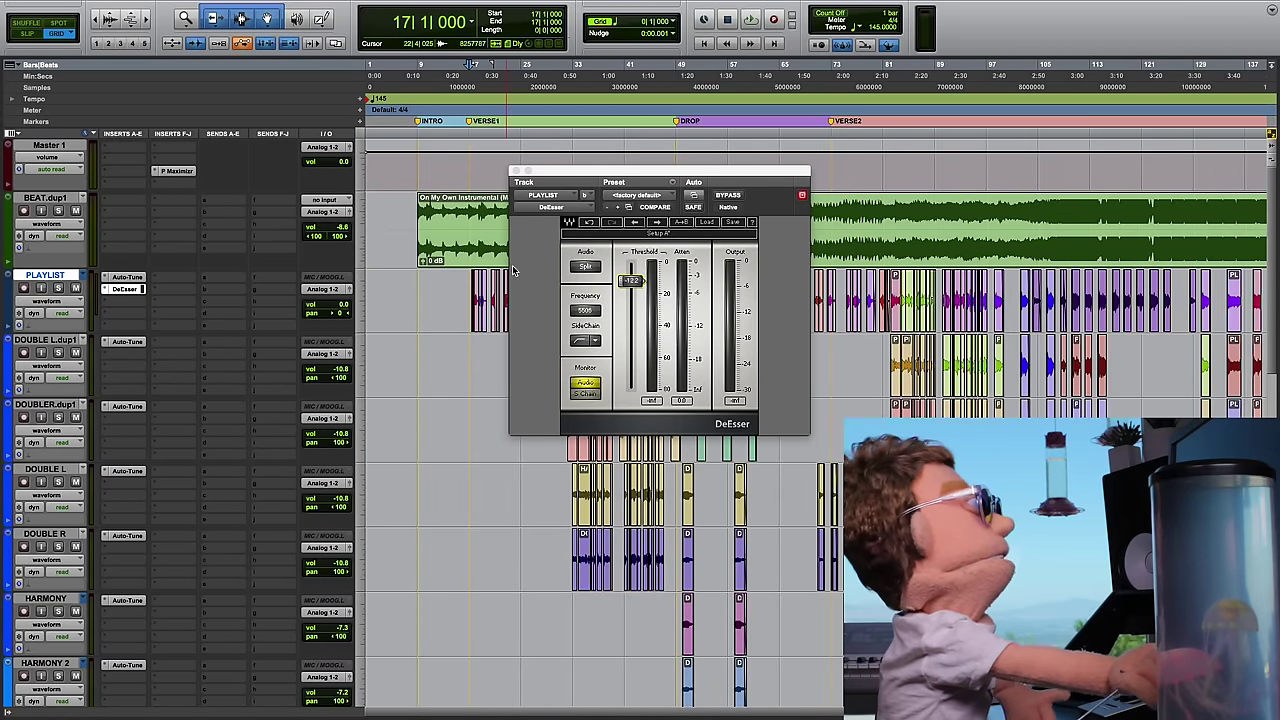
key("space")
left_click_drag(630, 280, 662, 288)
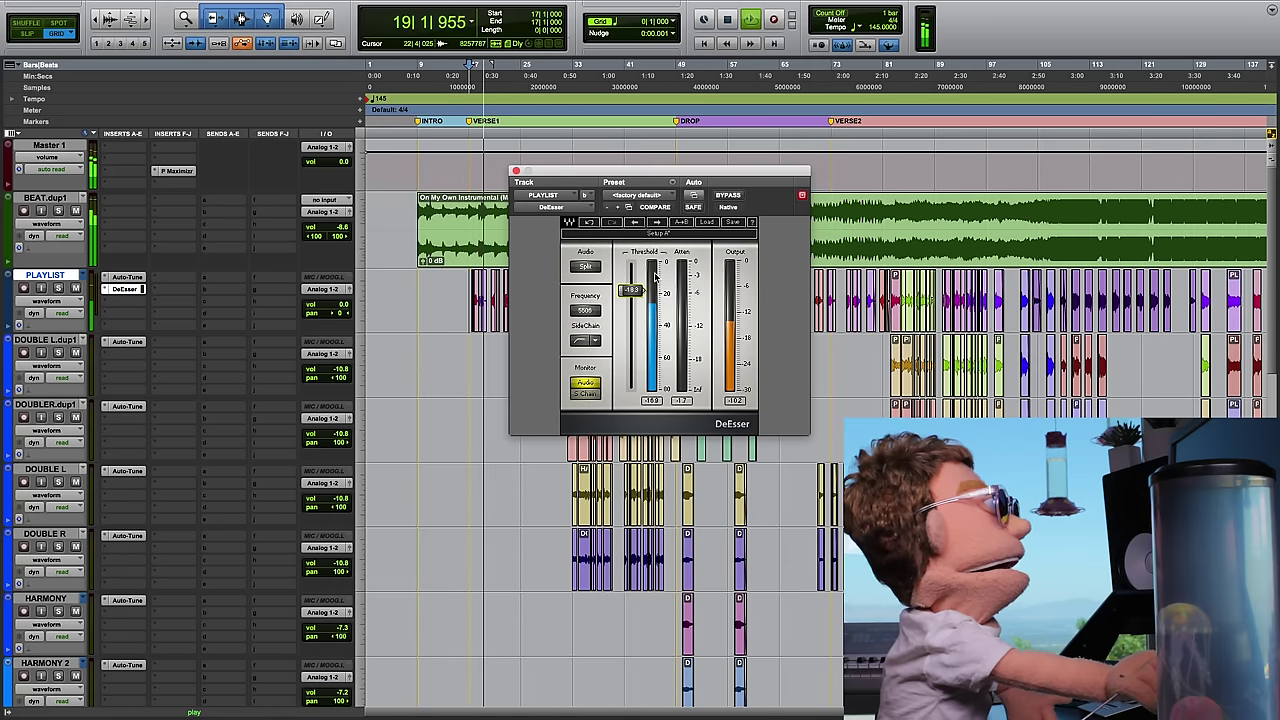
left_click_drag(631, 291, 631, 298)
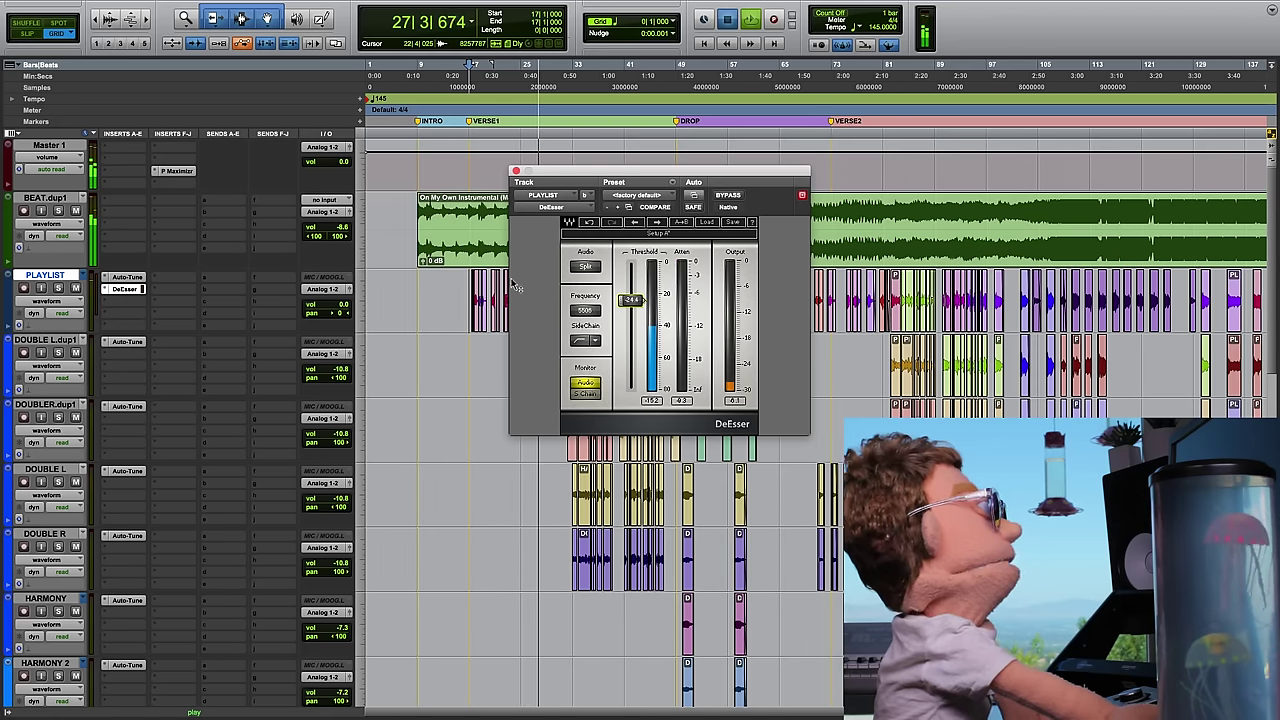
key("space")
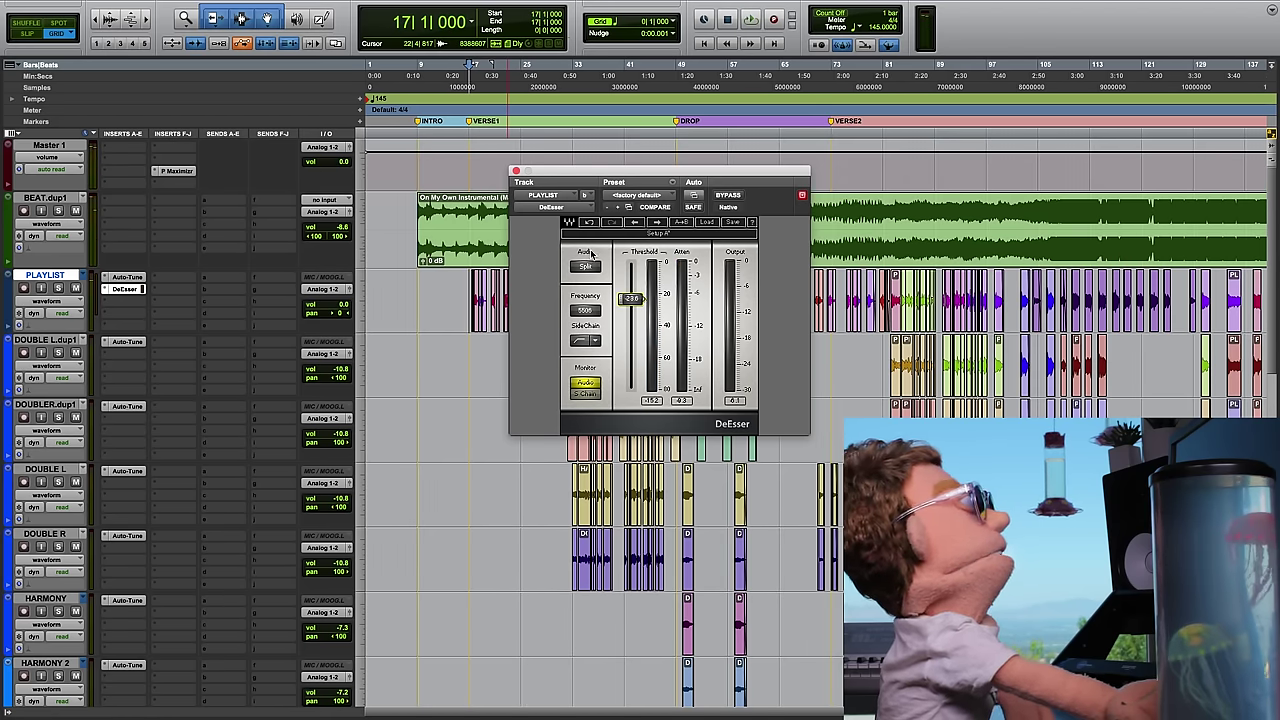
left_click(515, 172)
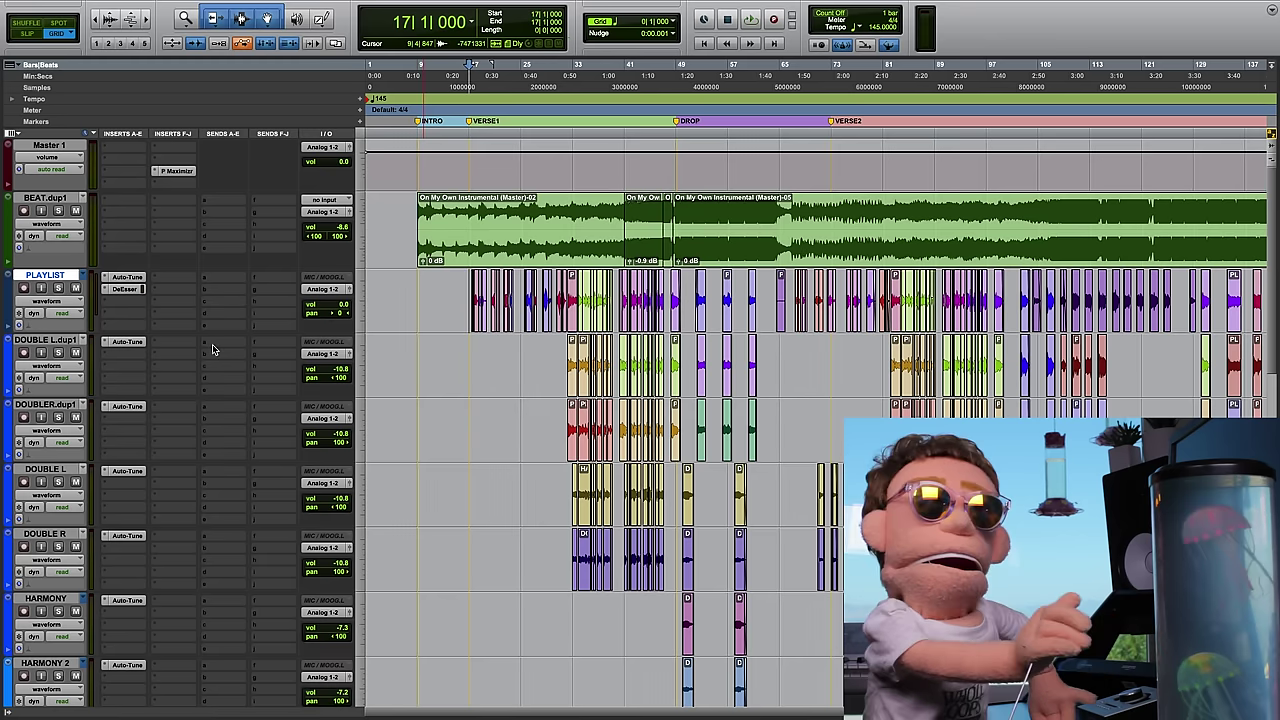
- Insert RVox (mono) after the DeEsser on the PLAYLIST track
left_click(136, 310)
mouse_move(170, 331)
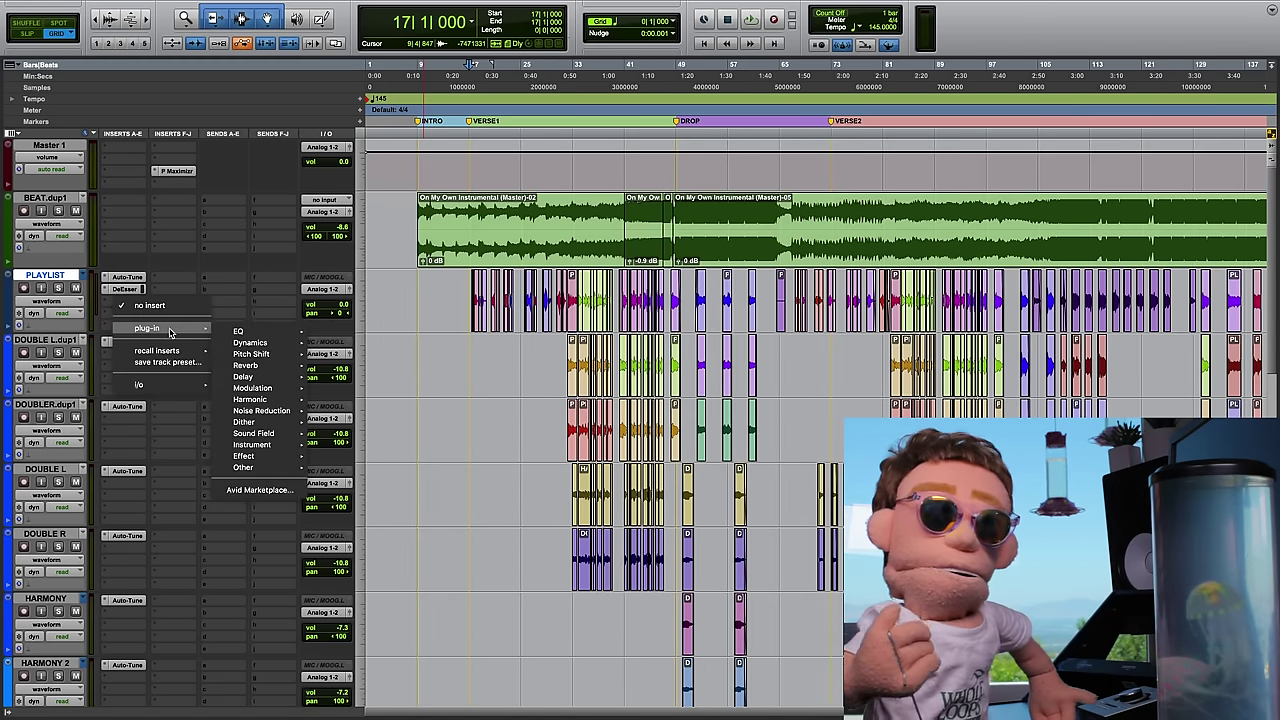
mouse_move(250, 342)
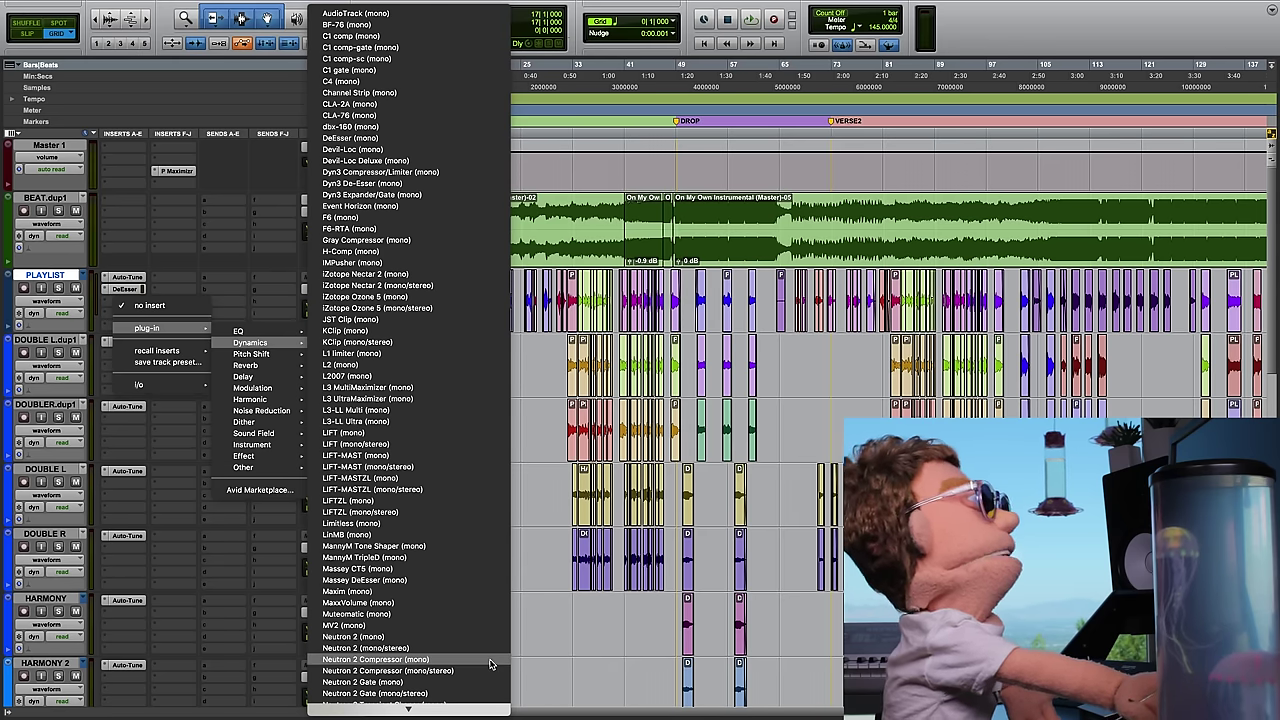
scroll(490, 663, "down", 10)
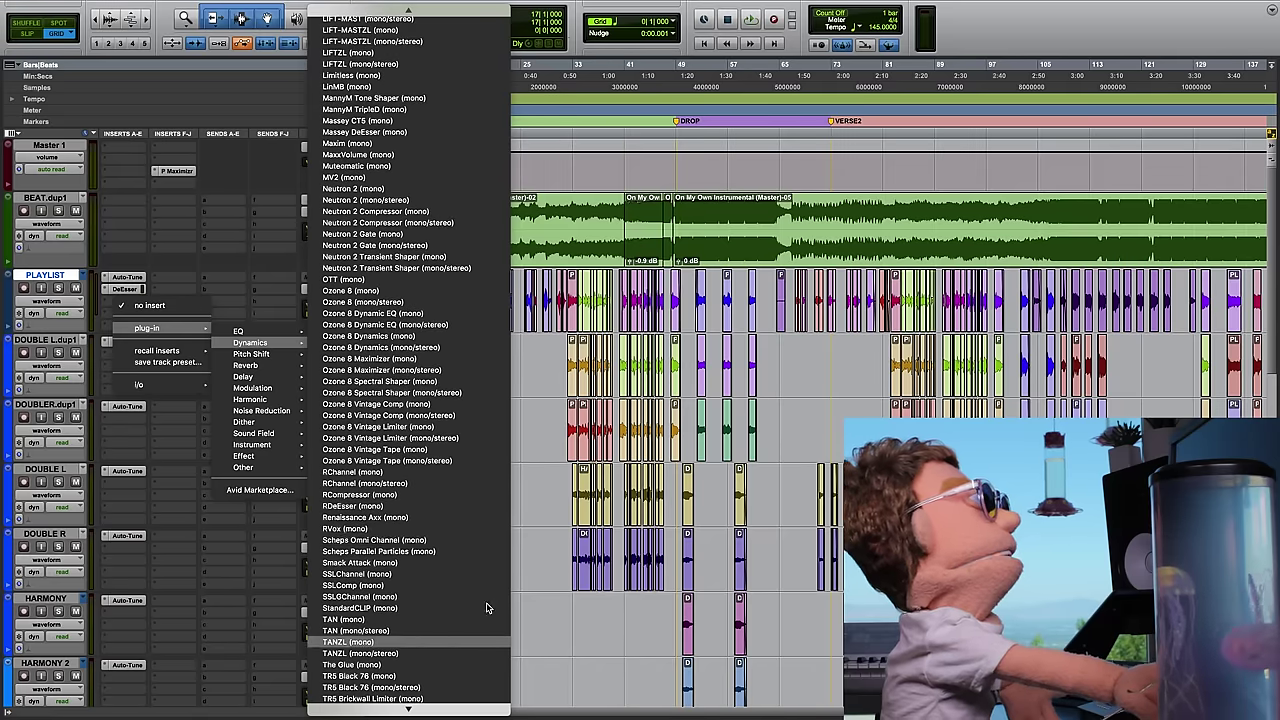
left_click(438, 495)
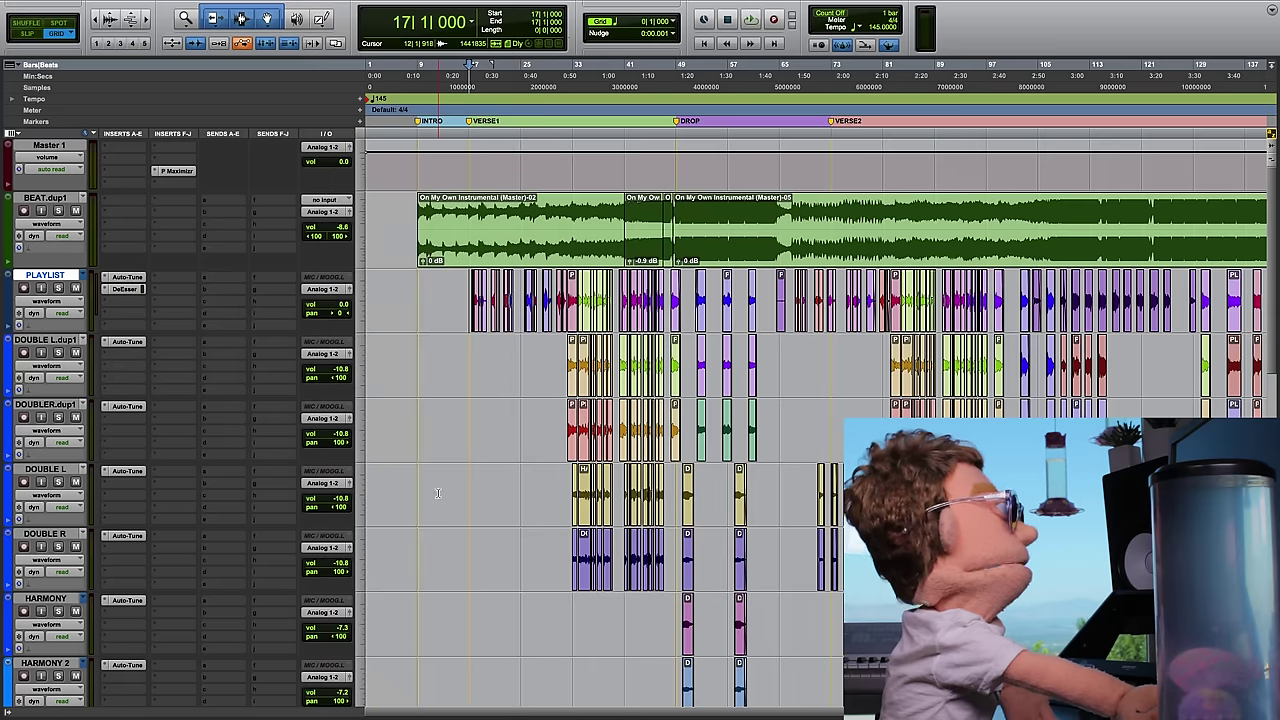
left_click(107, 302)
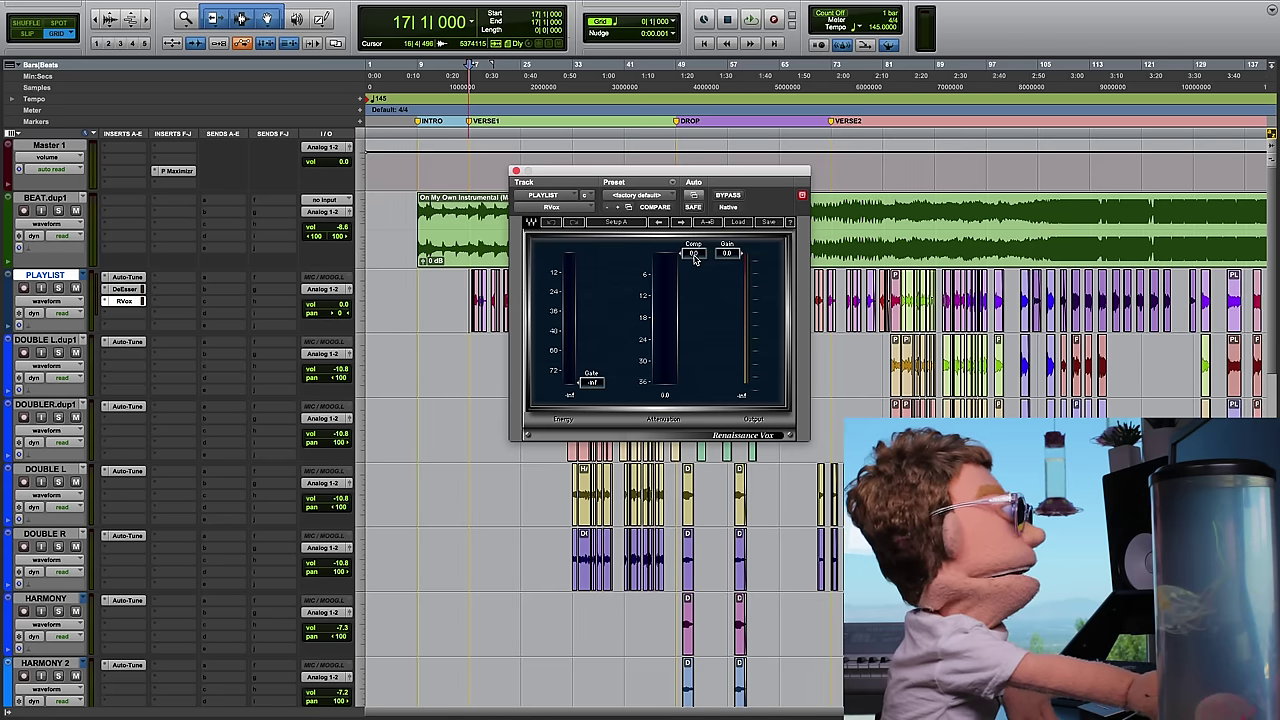
- Set RVox compression to about -19 and gain to -7.1 while playing back the verse
left_click_drag(696, 258, 694, 306)
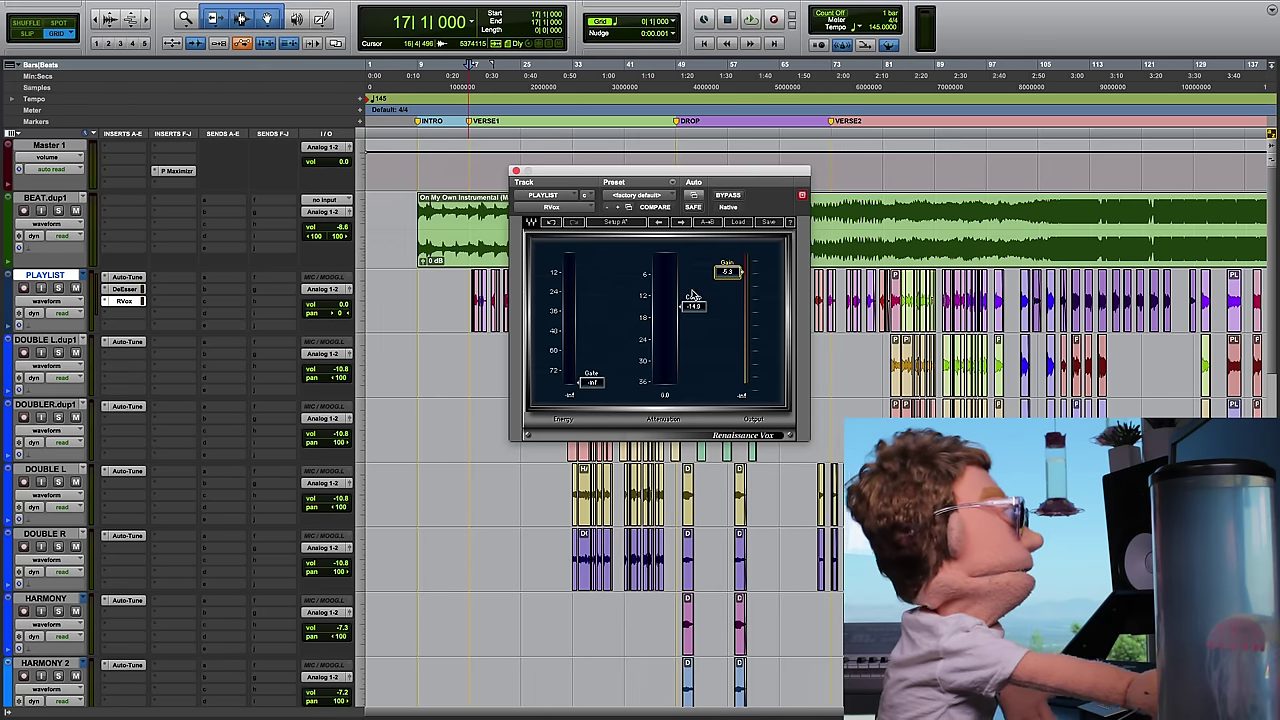
key("space")
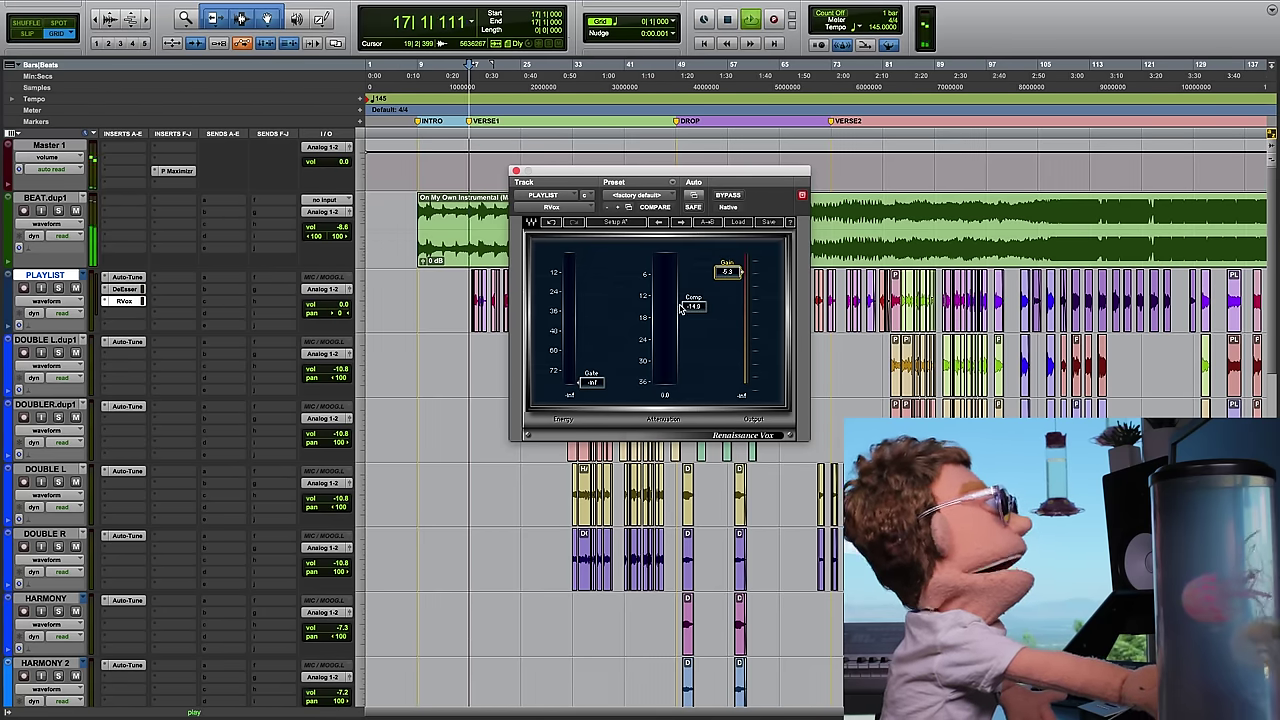
left_click_drag(694, 305, 694, 313)
left_click_drag(637, 165, 578, 387)
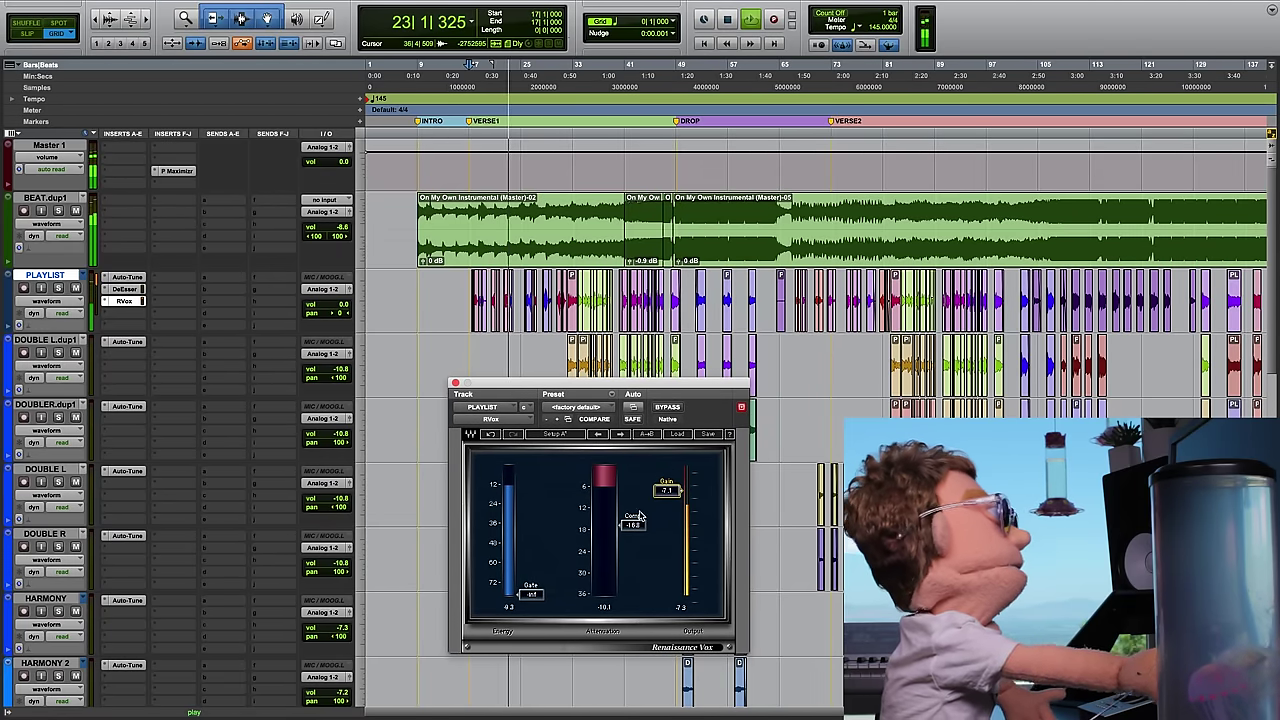
left_click_drag(628, 524, 632, 533)
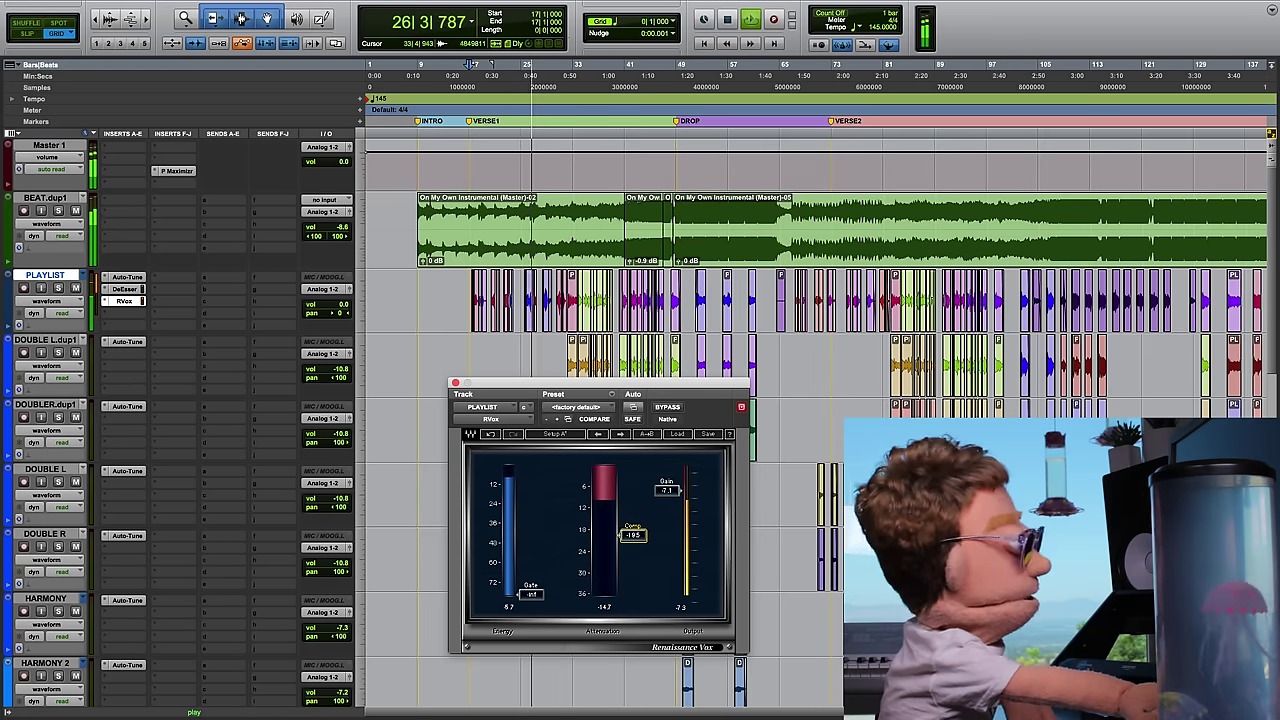
- Insert the C4 (mono) multiband processor after RVox on the PLAYLIST track
left_click(124, 312)
mouse_move(150, 340)
mouse_move(248, 356)
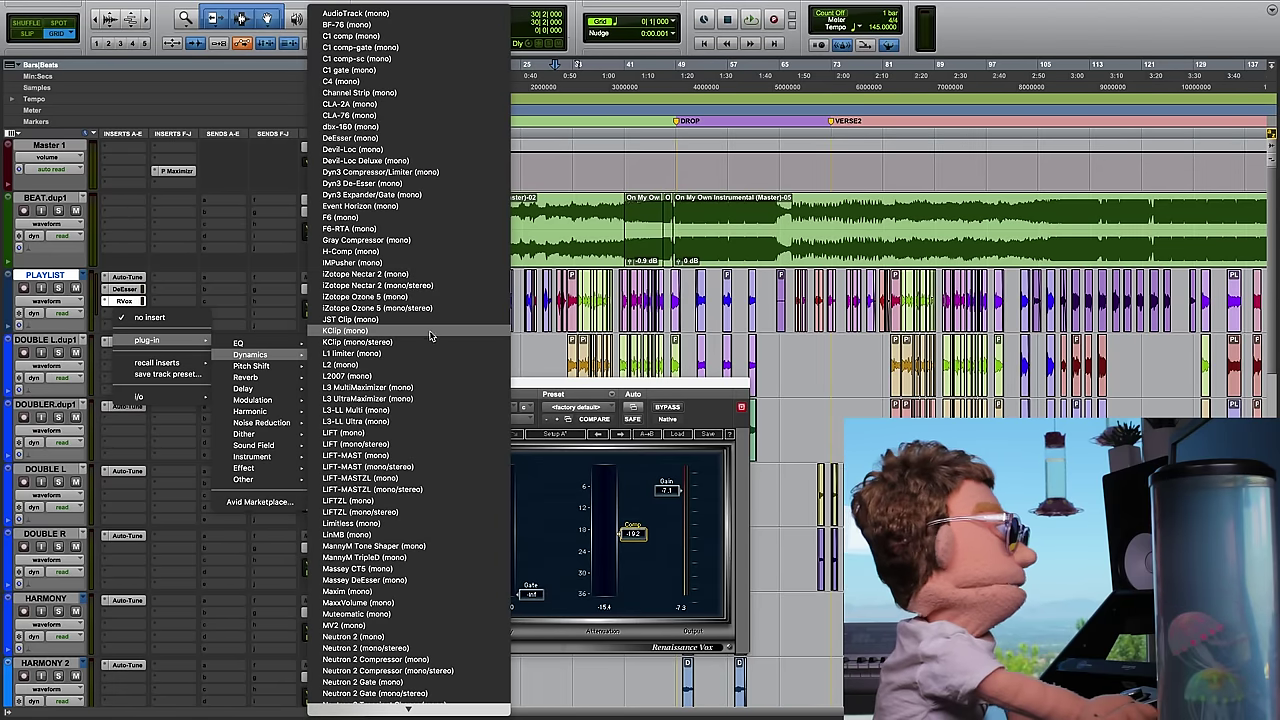
left_click(345, 81)
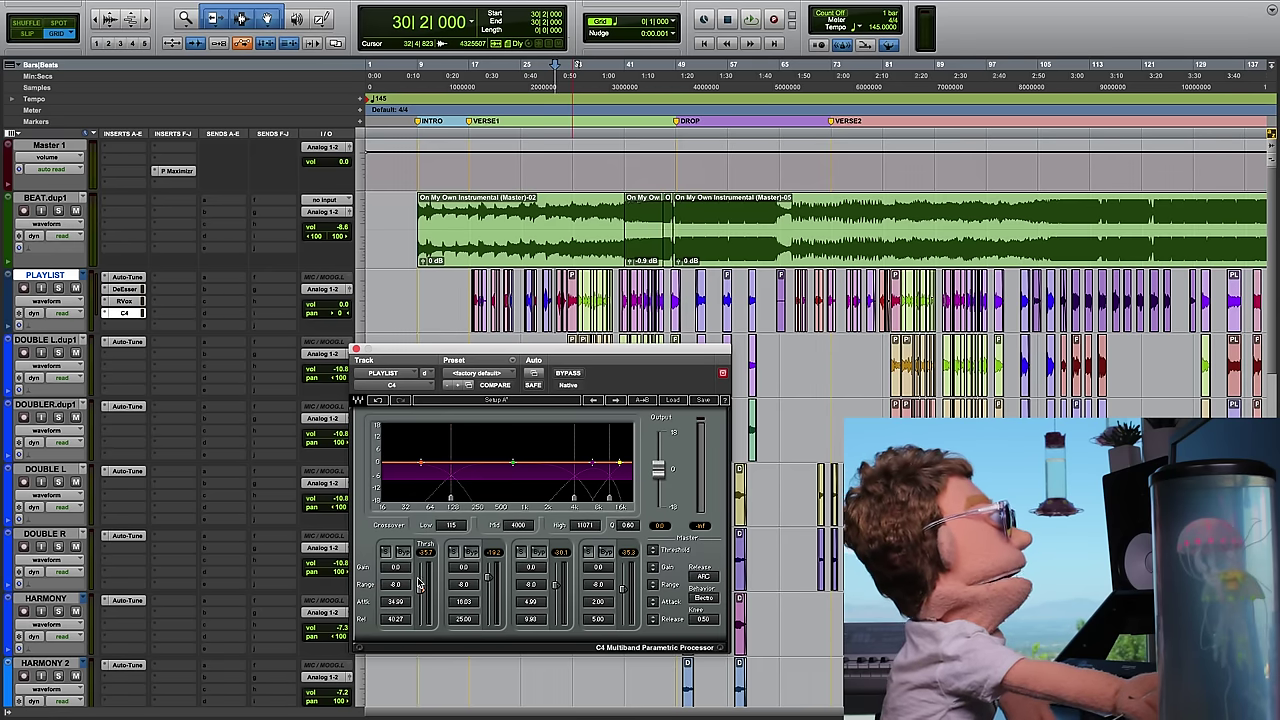
- Play the vocal section from bar 30 to 39 and set the C4's low threshold to -51.5, low-mid threshold to 0.0 and mid crossover to 3695
left_click(613, 292)
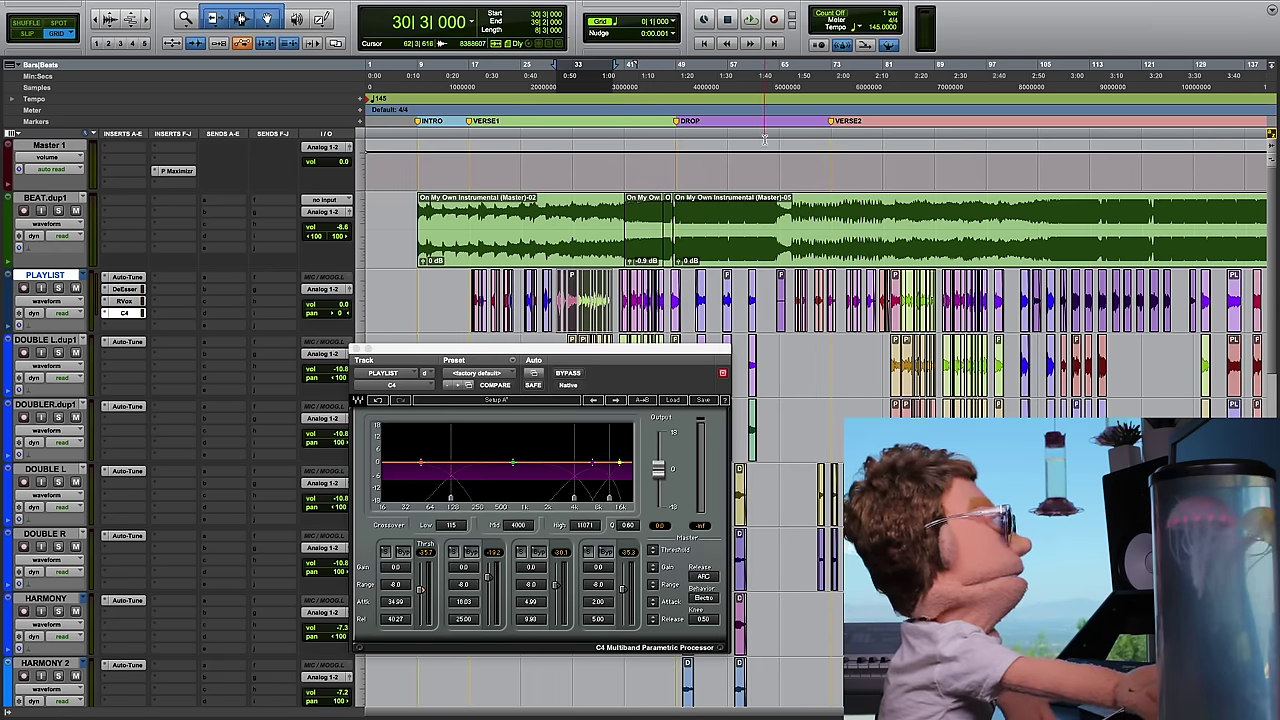
key("space")
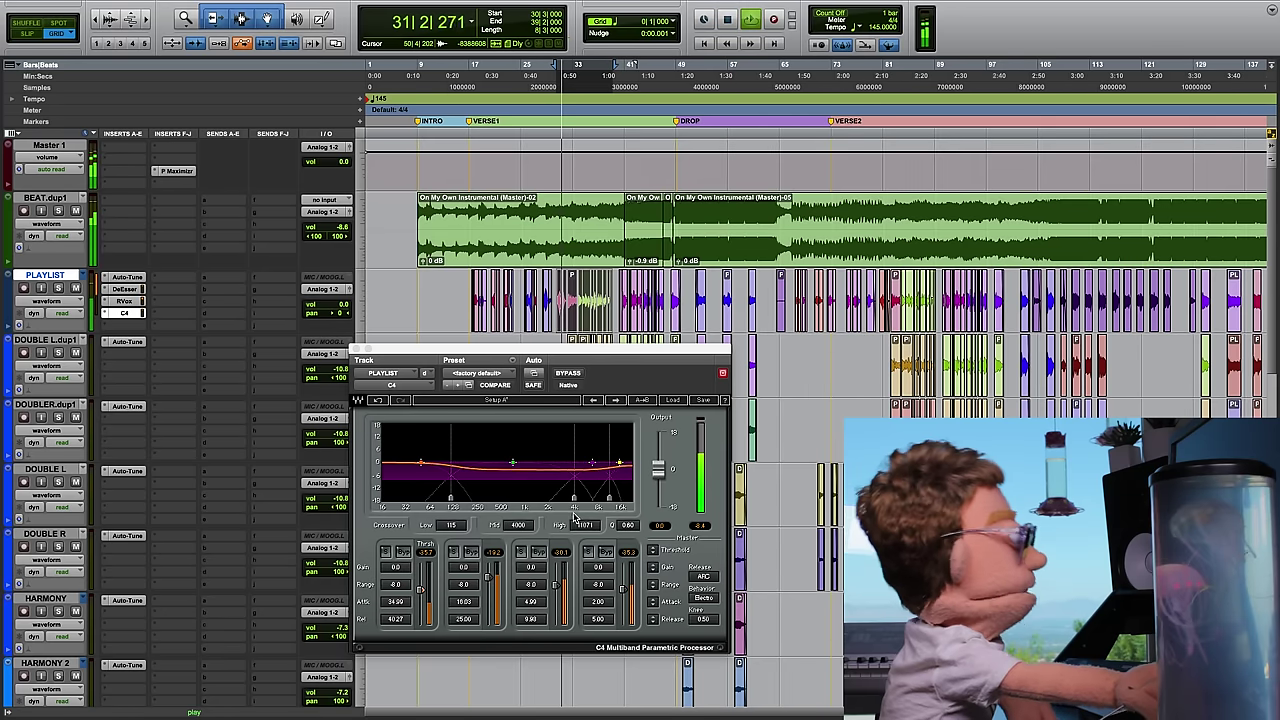
left_click_drag(485, 578, 481, 565)
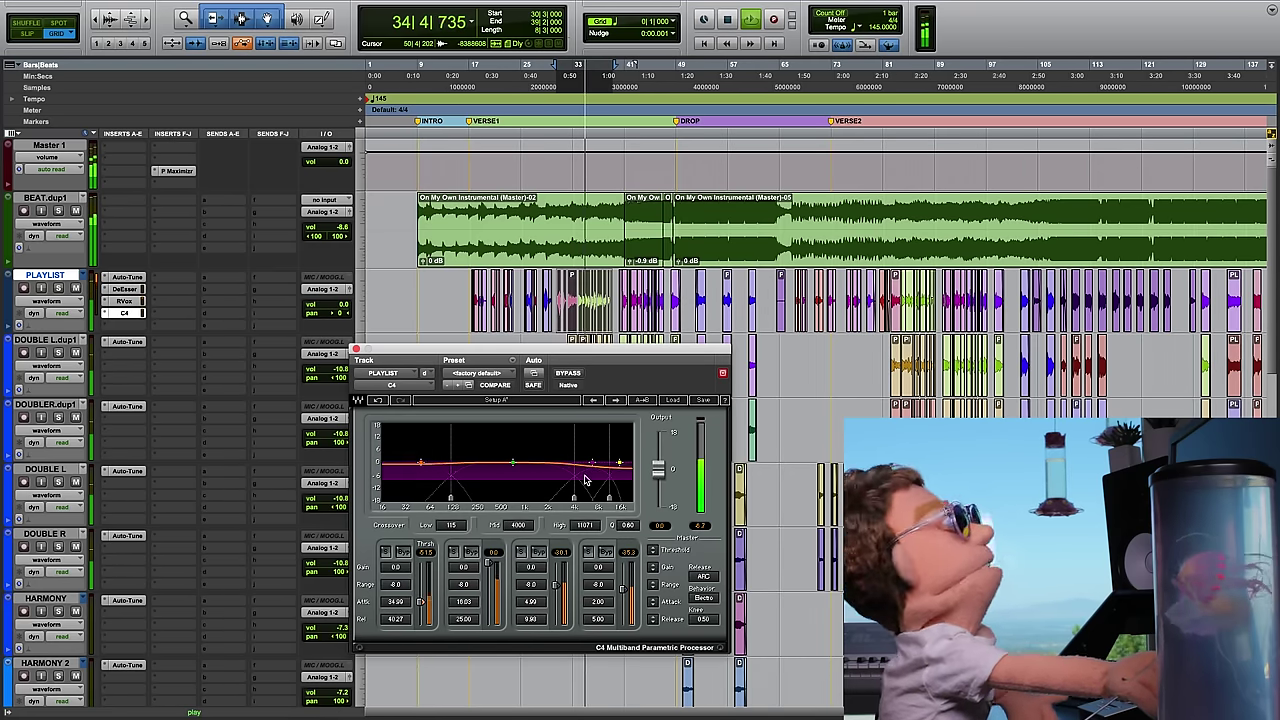
left_click_drag(592, 463, 590, 463)
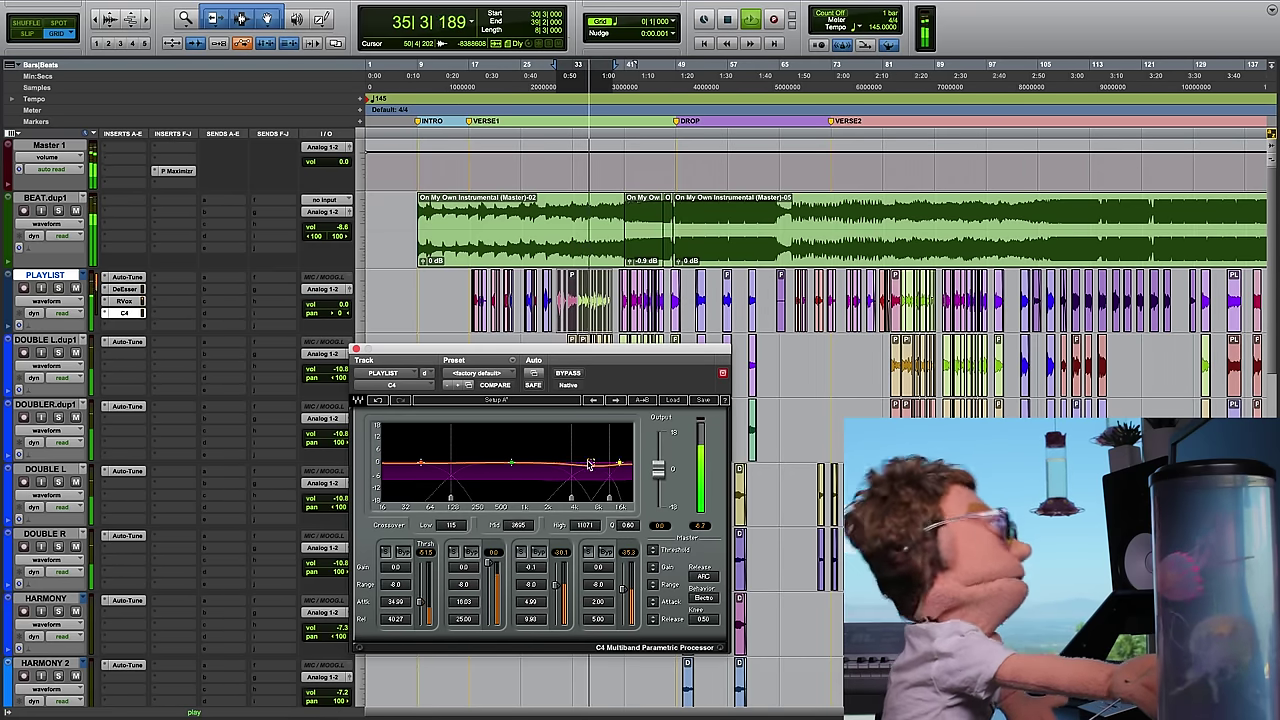
- Set the C4's highest band to gain 2.6, threshold -46.3, attack 2.92 and release 5.00 while auditioning the section
left_click(598, 568)
key("space")
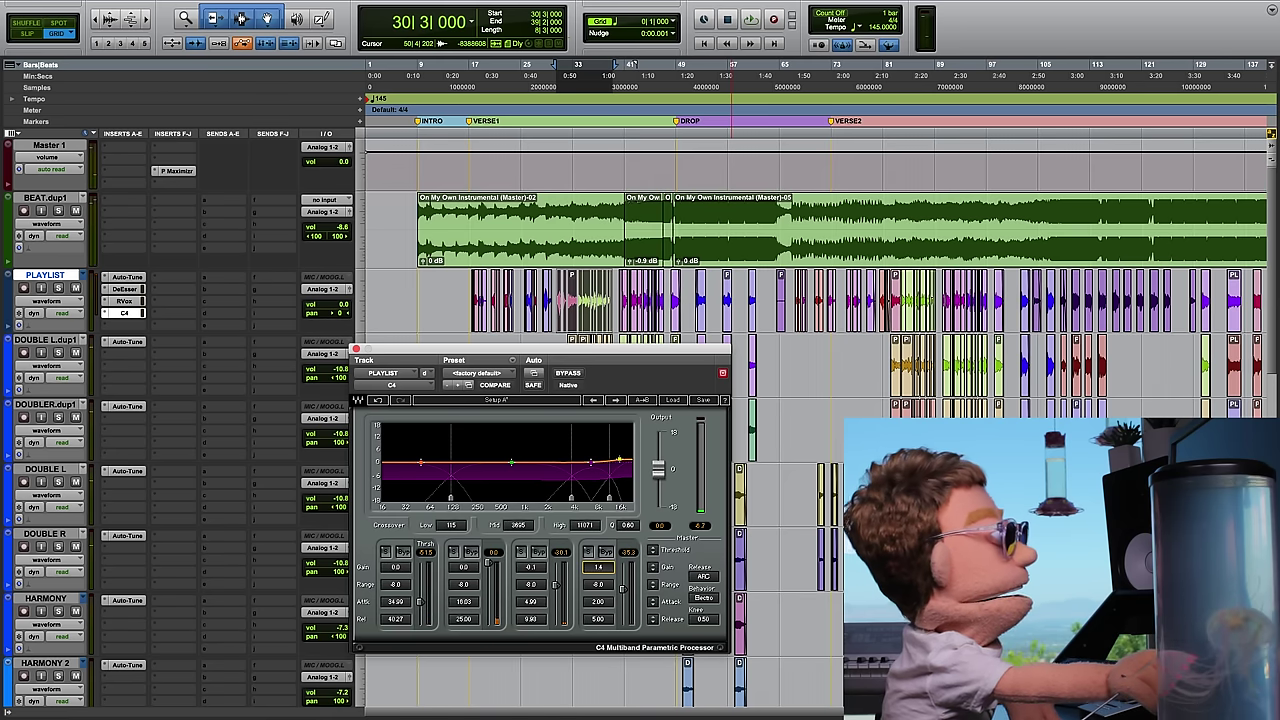
key("space")
left_click_drag(598, 567, 601, 616)
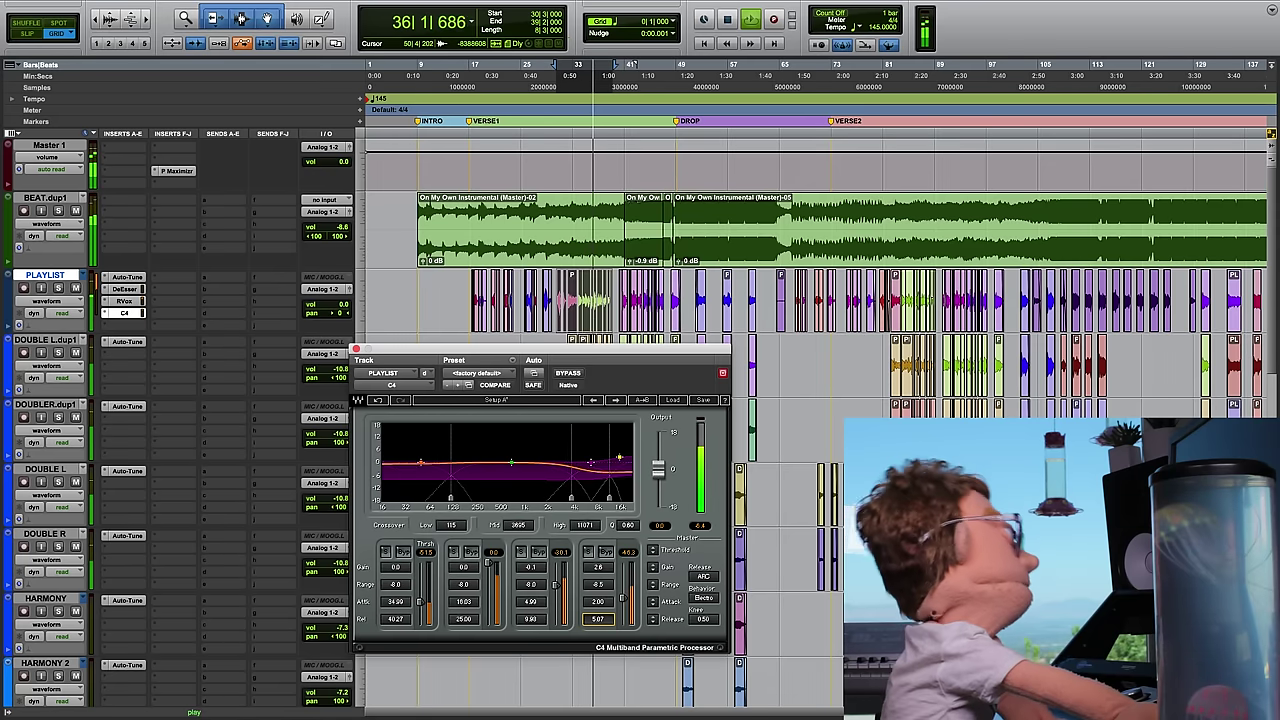
left_click_drag(600, 622, 600, 625)
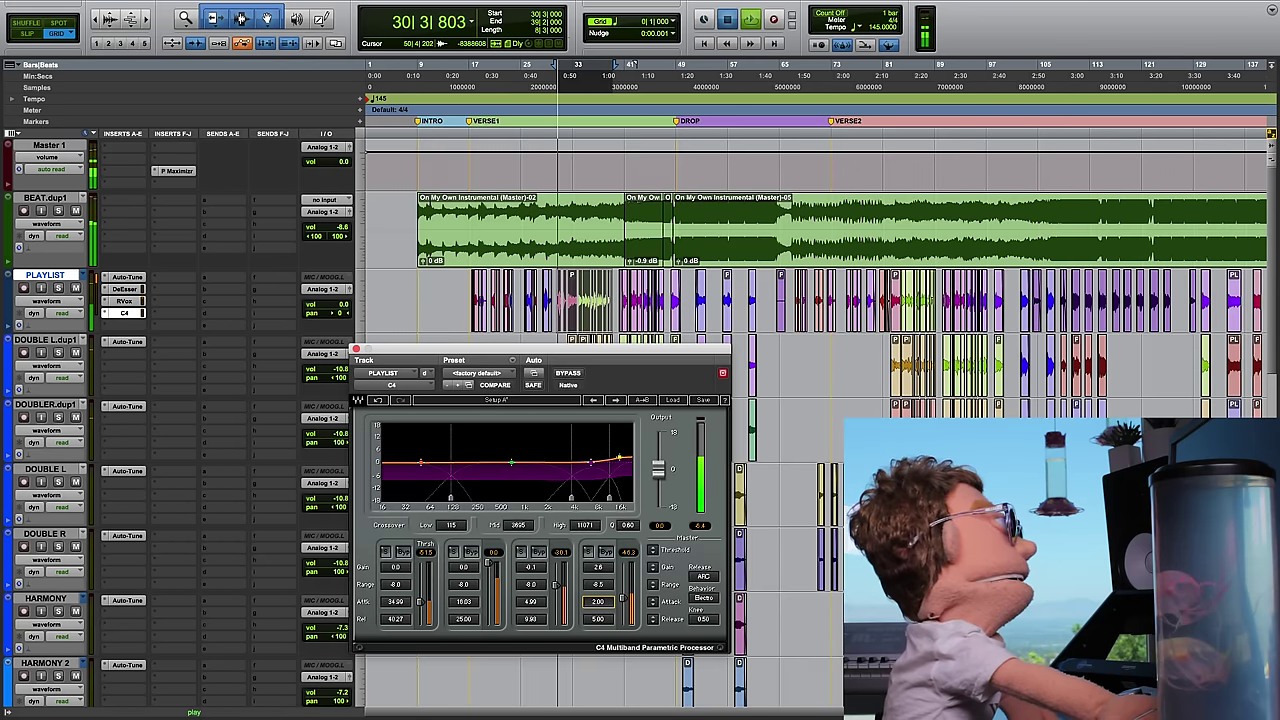
left_click_drag(597, 601, 597, 602)
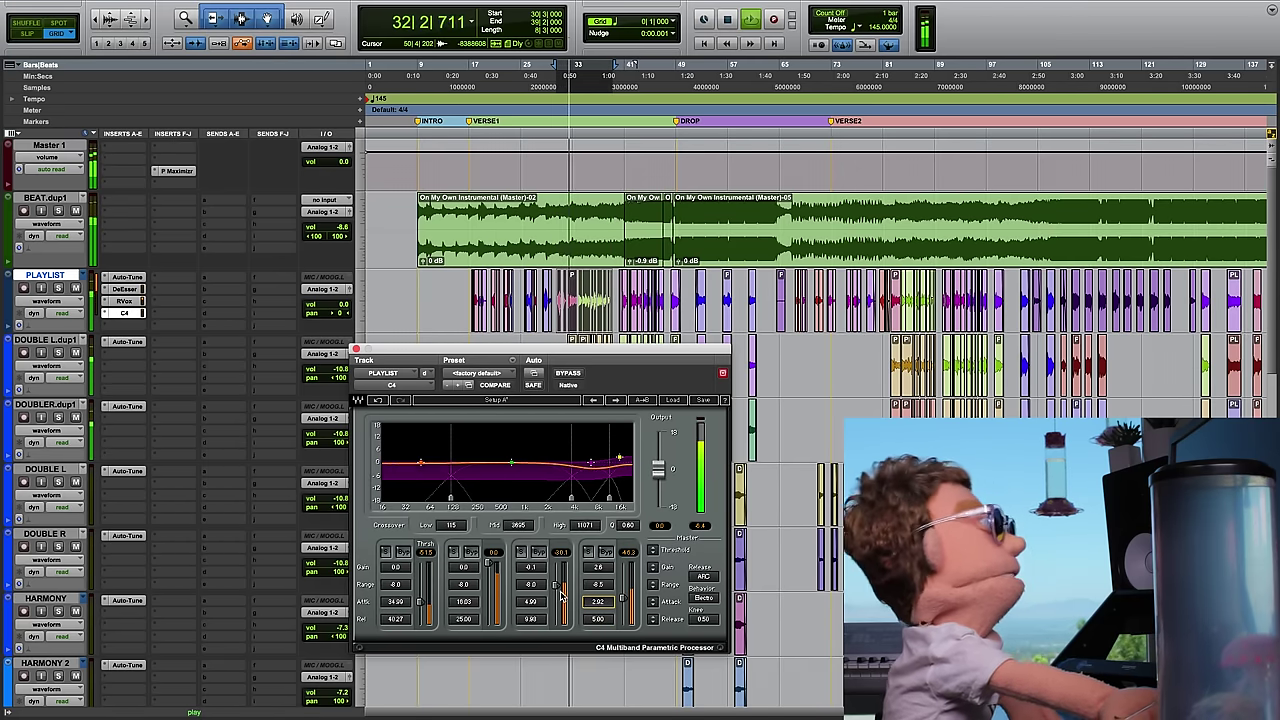
- Set the C4's third band to attack 4.00 and gain 2.7 while auditioning the section
left_click(531, 601)
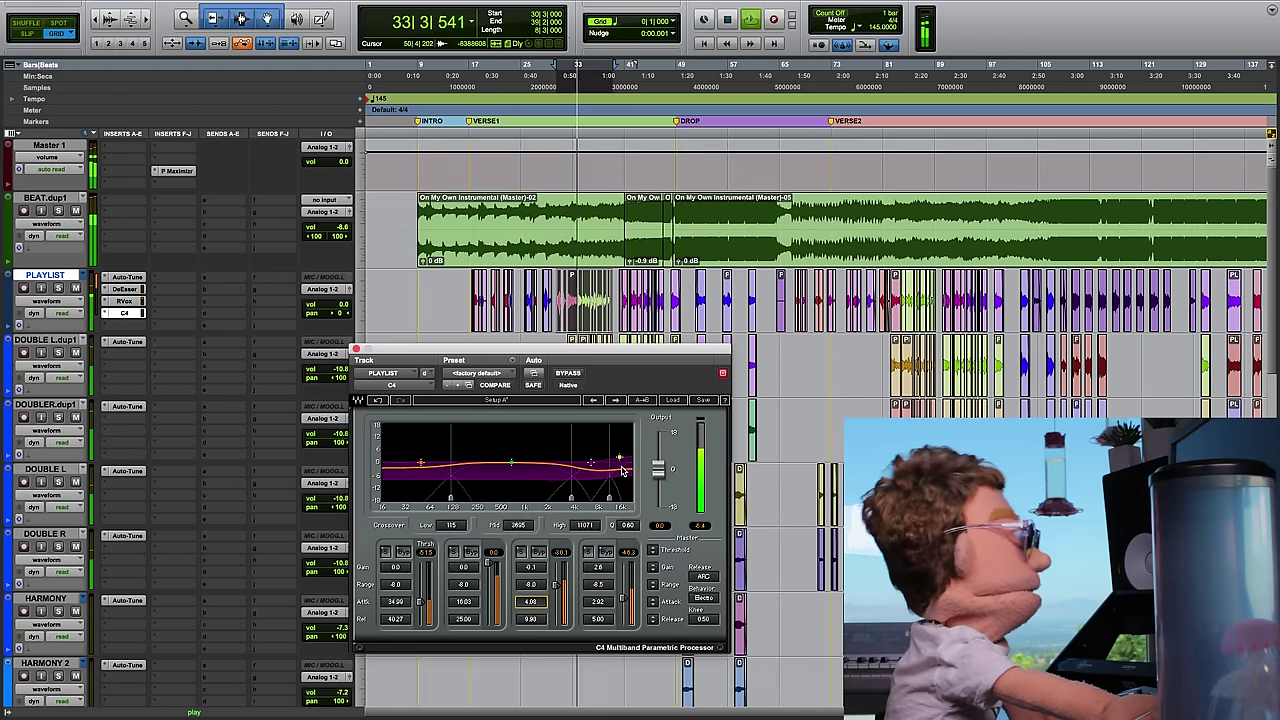
left_click(534, 585)
key("space")
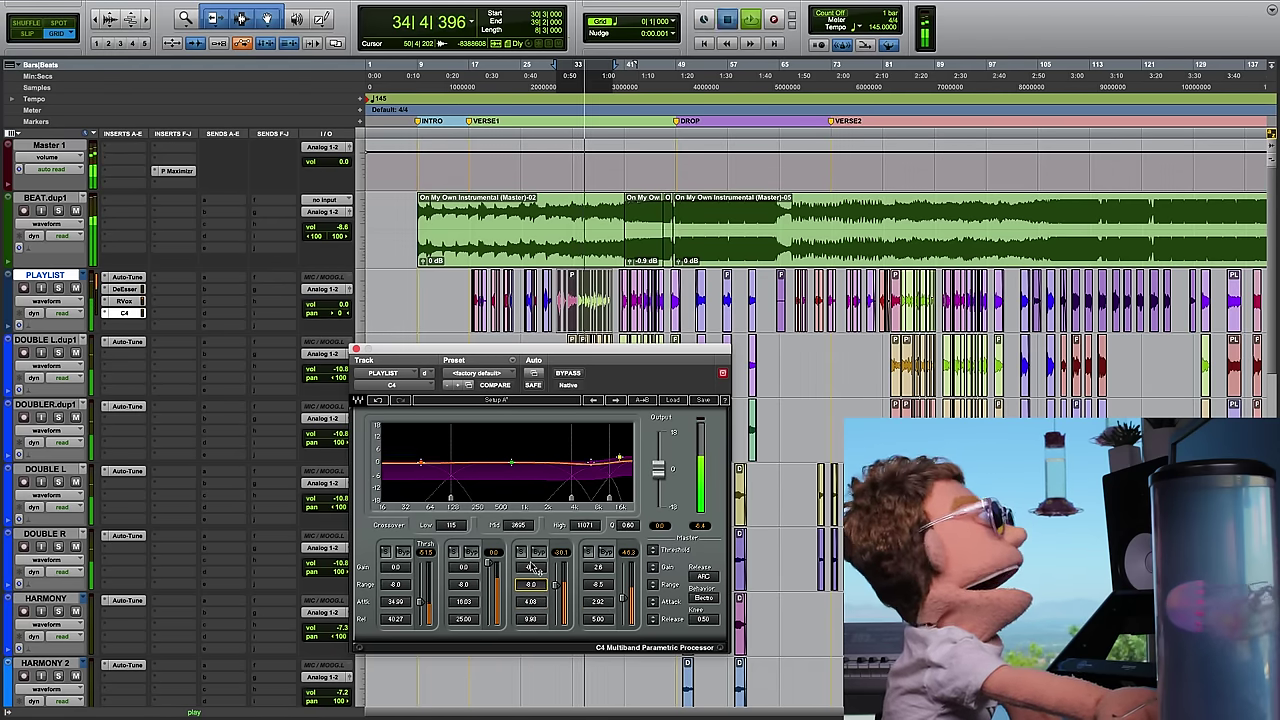
left_click_drag(531, 568, 531, 566)
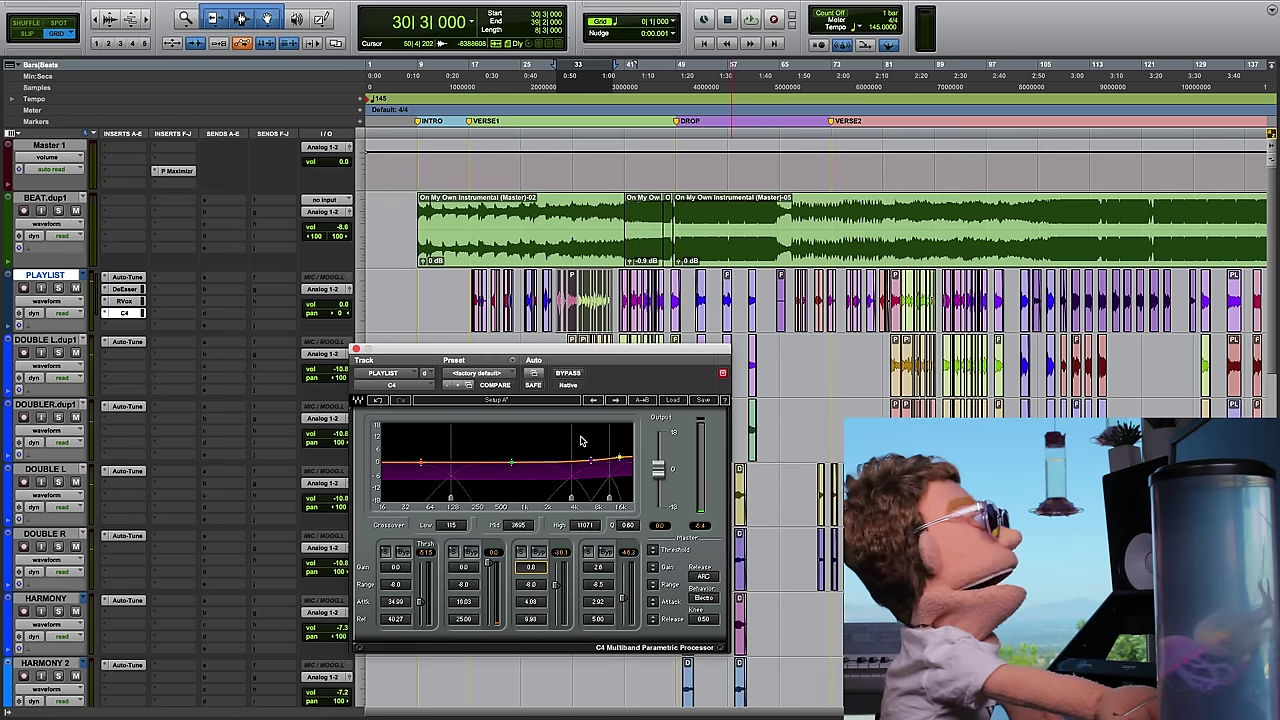
key("space")
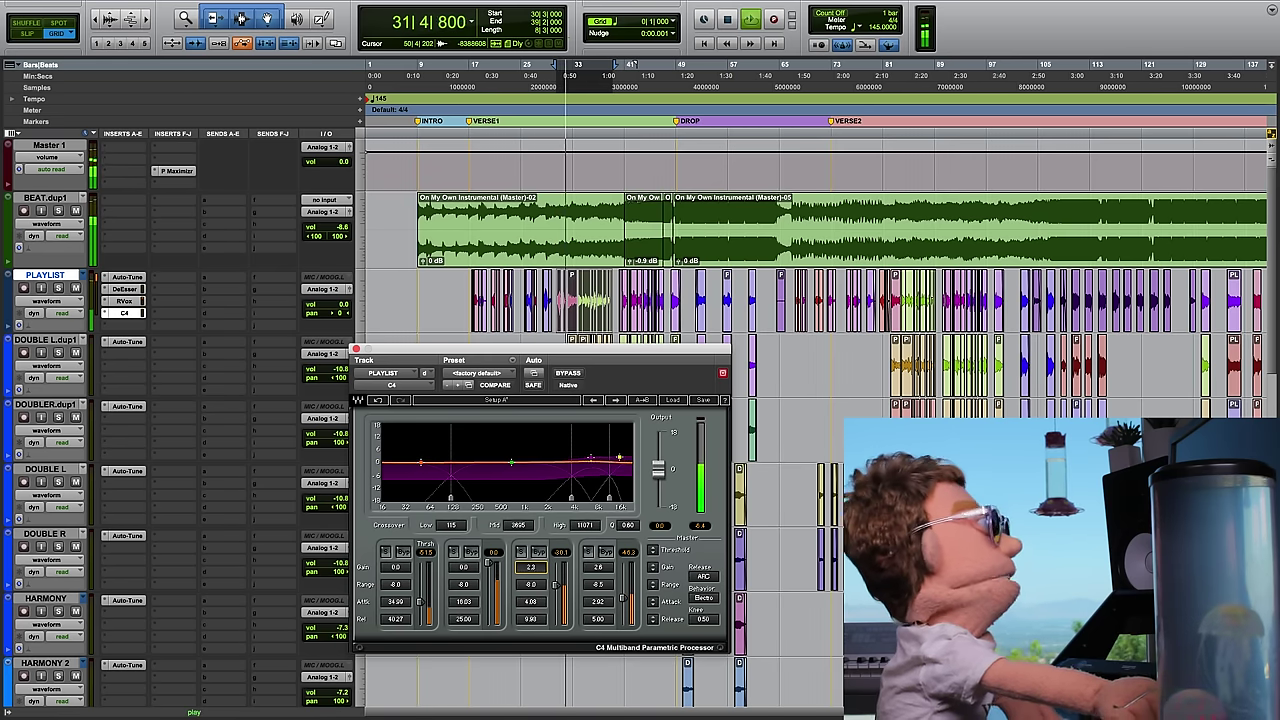
- Solo the C4's third band and the PLAYLIST track, and play the selected section
left_click(520, 552)
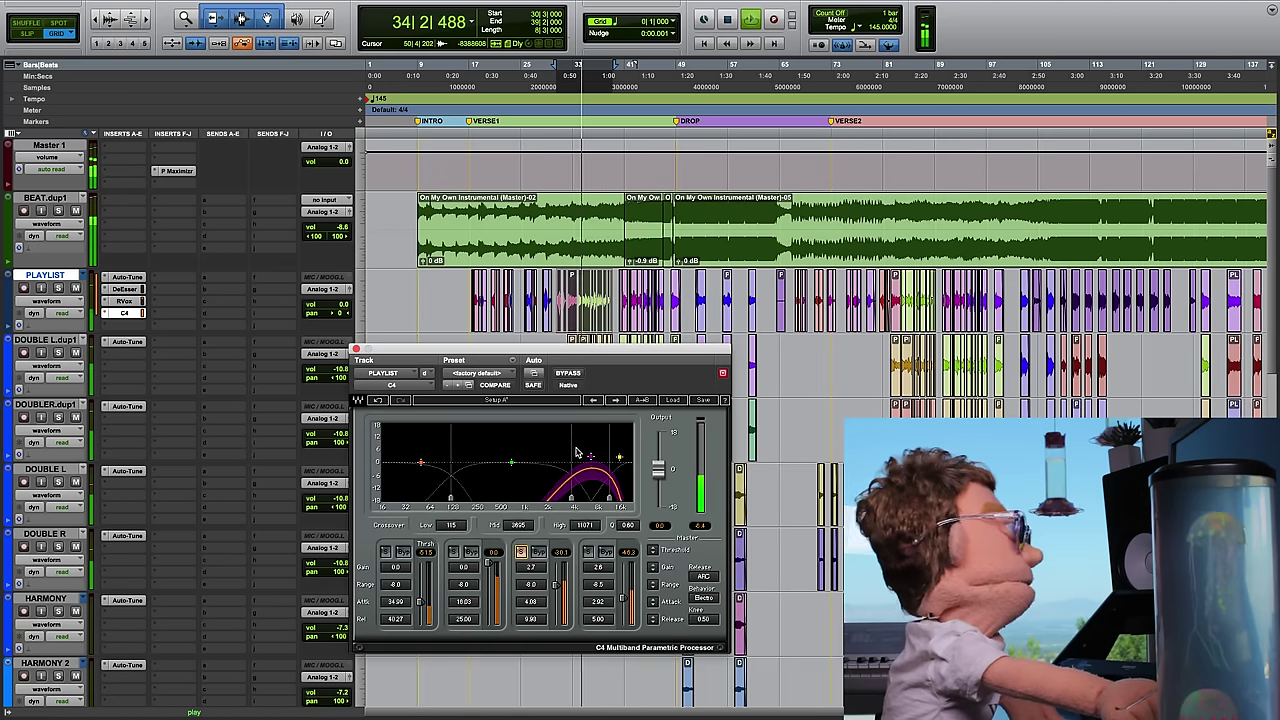
key("space")
left_click(59, 288)
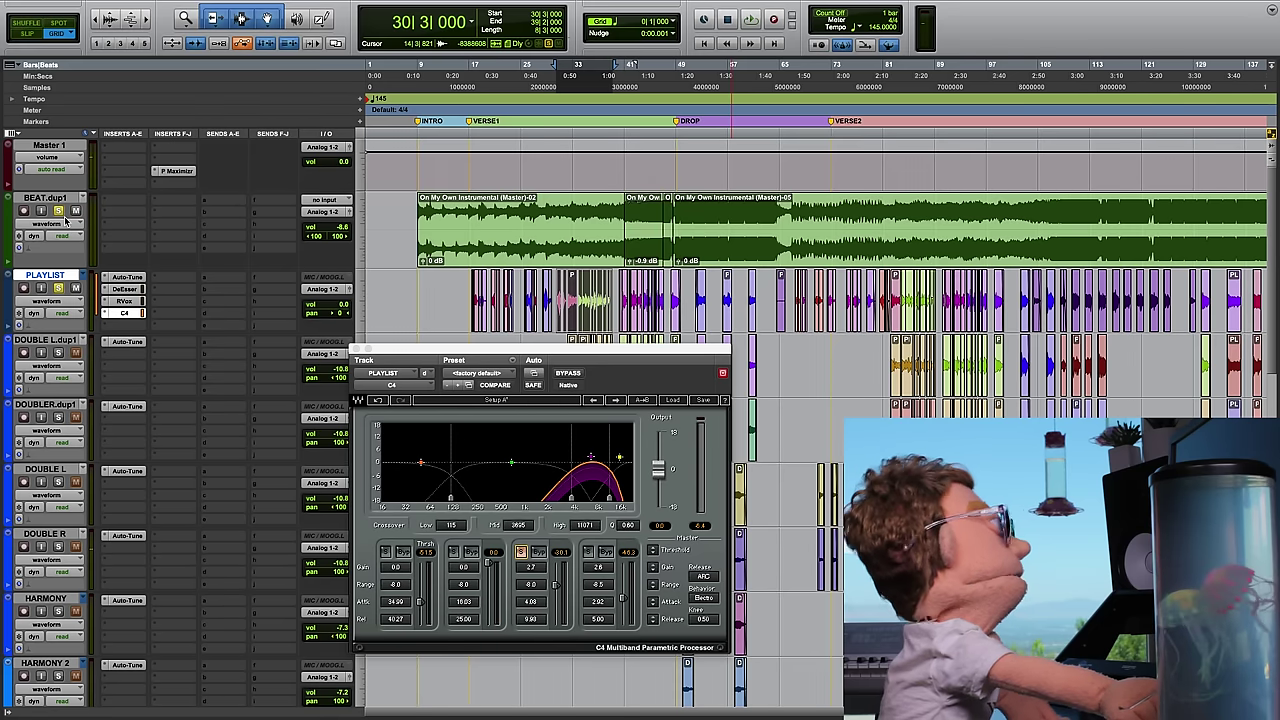
key("space")
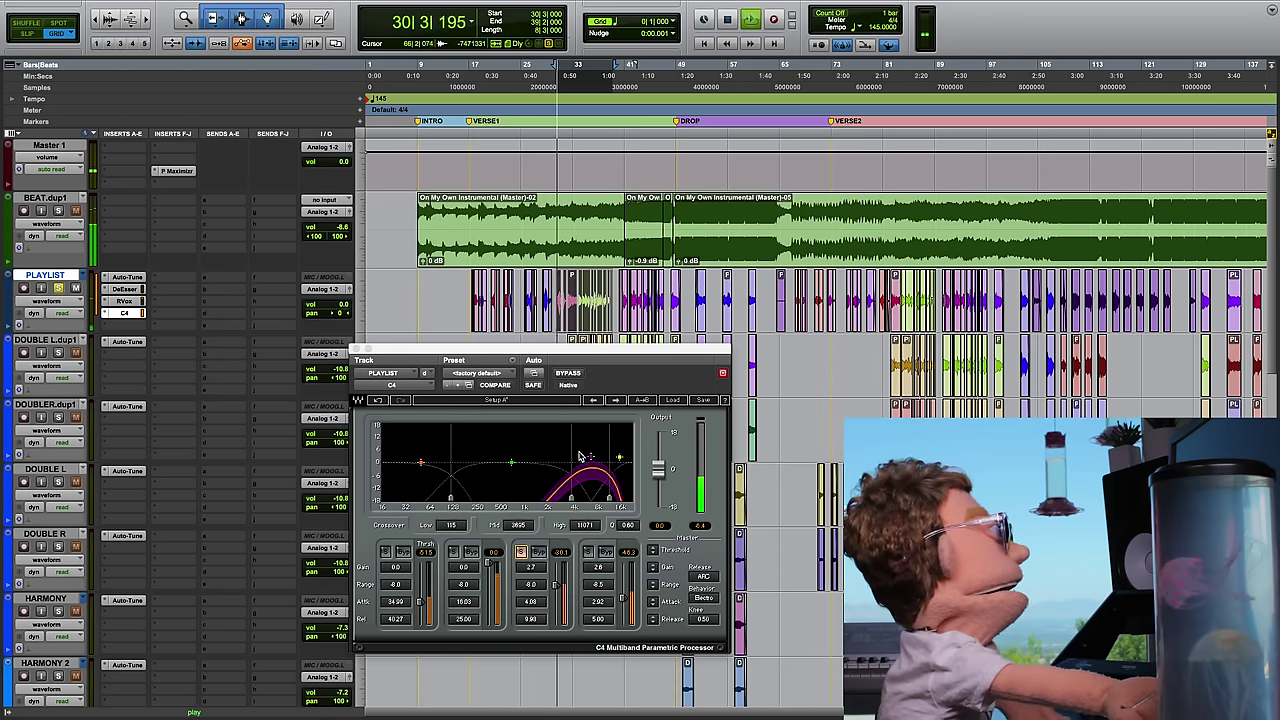
- Set the soloed third band of the C4 to gain 2.5, mid crossover 1862 and high crossover 7829, and stop playback
mouse_move(591, 457)
left_mouse_down()
mouse_move(572, 457)
mouse_move(613, 457)
left_mouse_up()
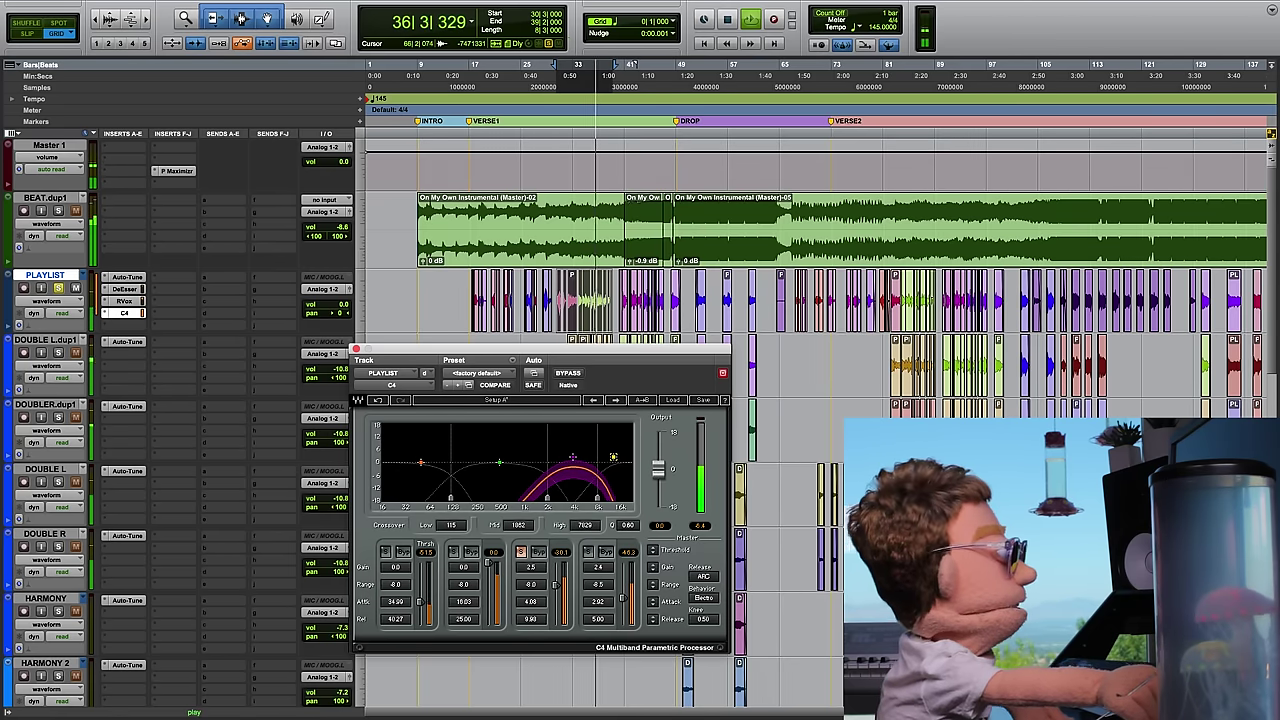
key("space")
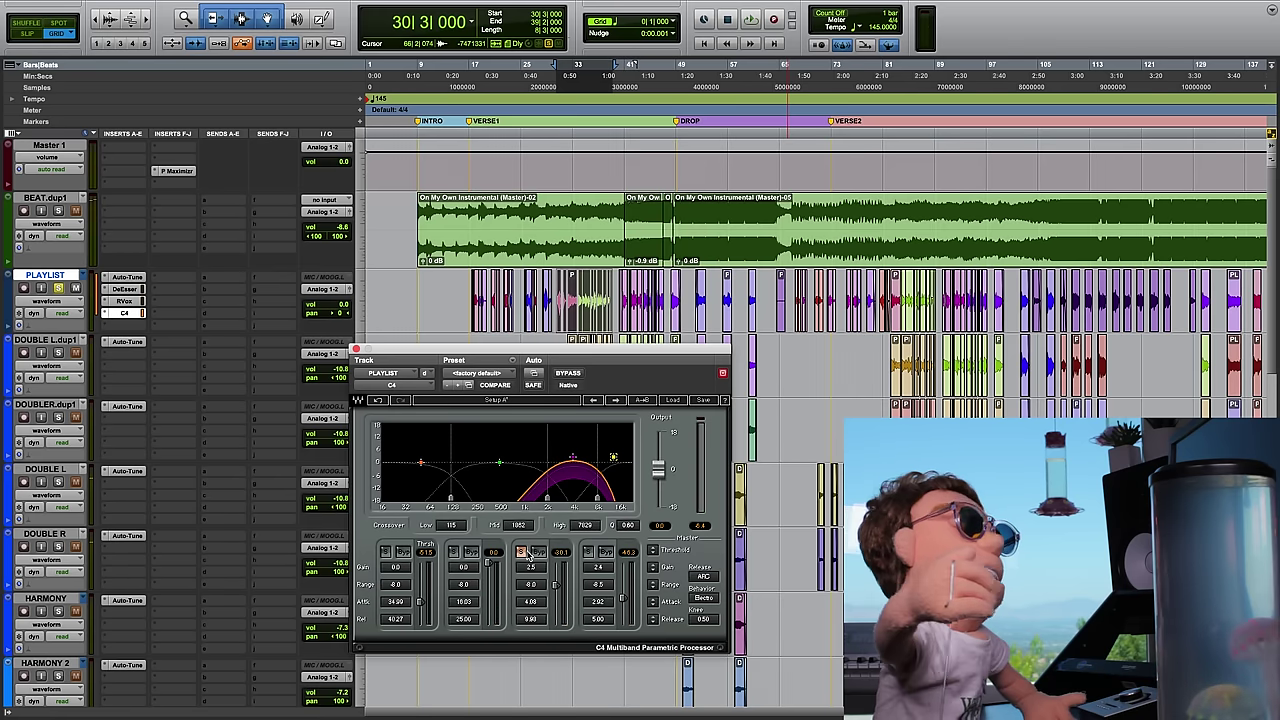
- Unsolo the C4's third band and the PLAYLIST track, and play the selected section with the full mix
left_click(521, 552)
key("space")
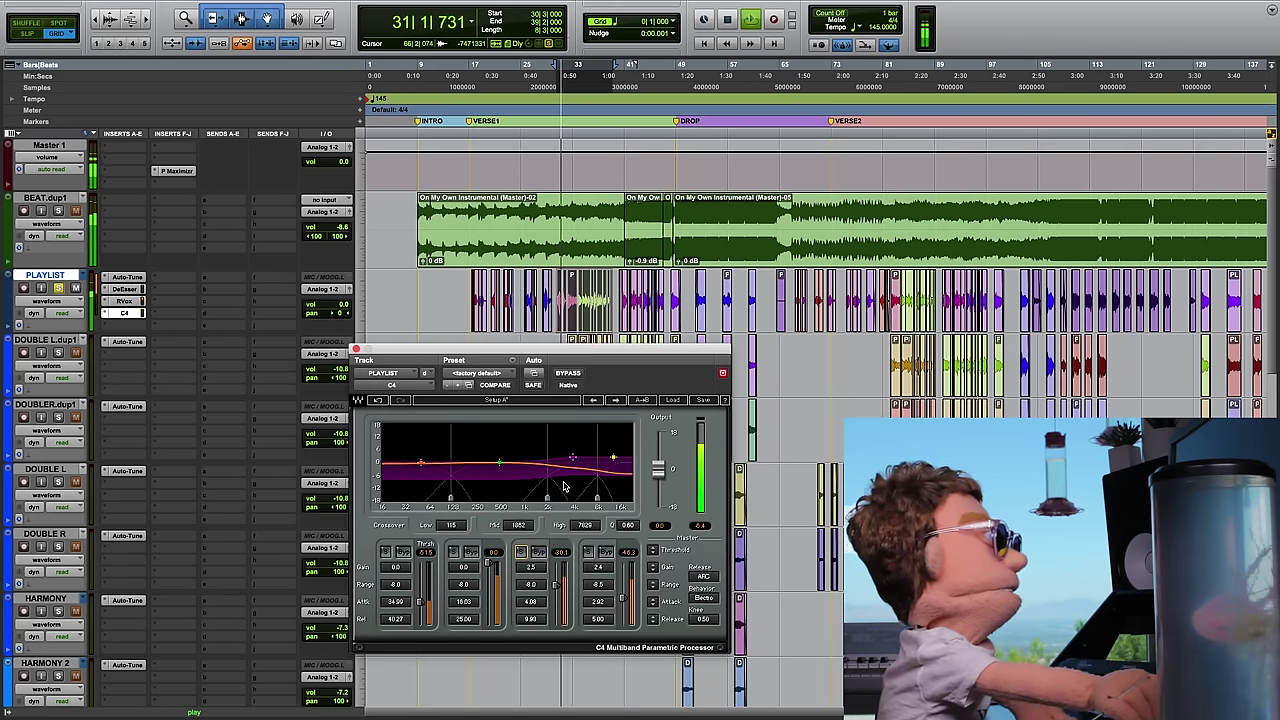
left_click(57, 288)
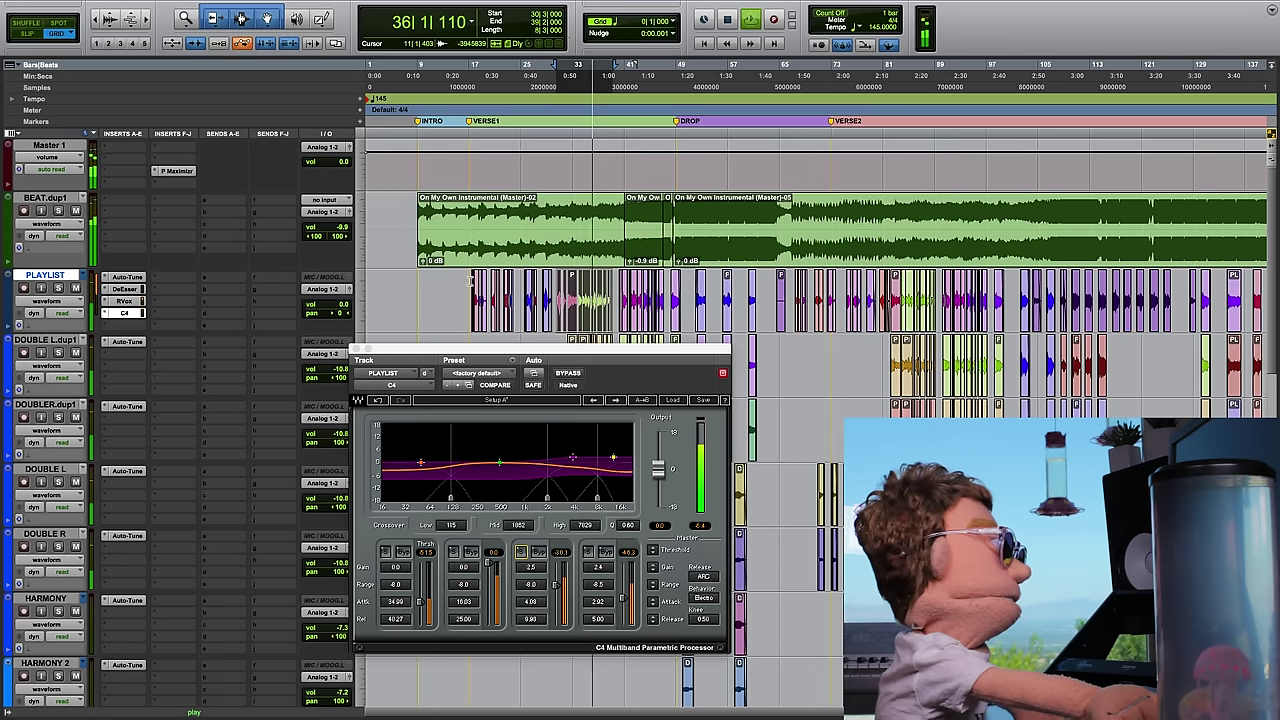
left_click(618, 489)
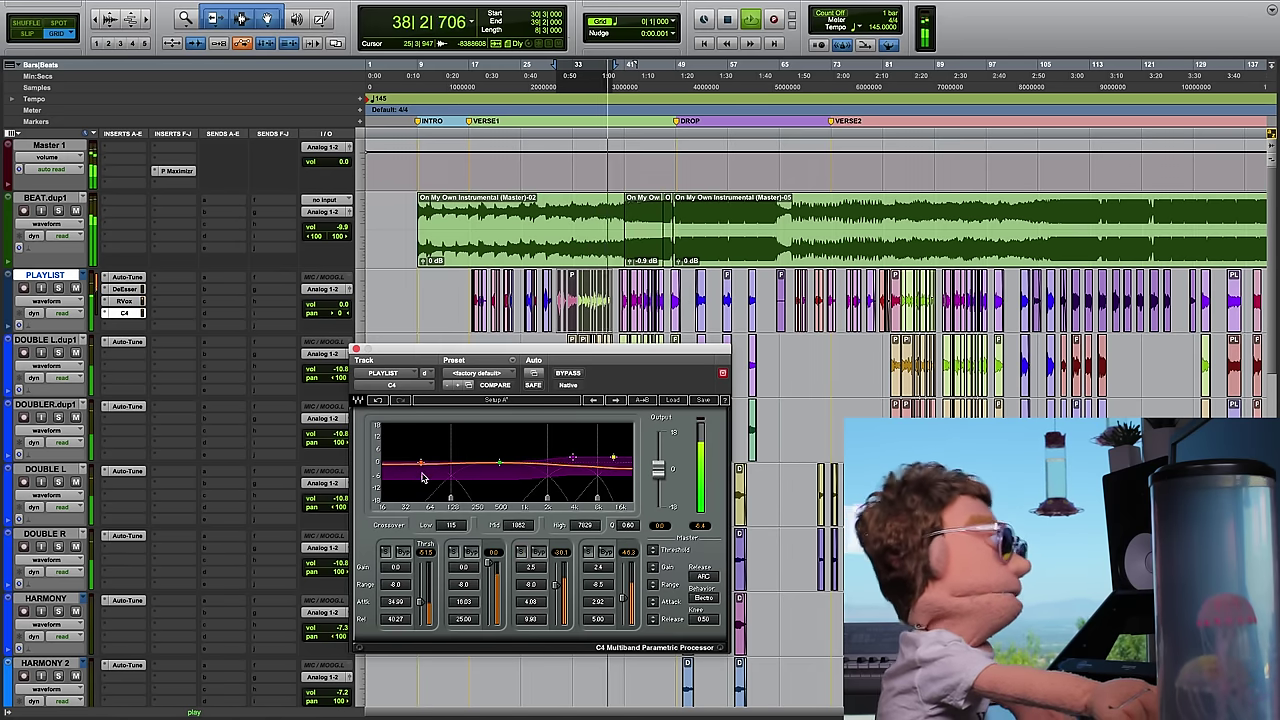
- Set the C4's lowest band gain to -1.0, third band gain to 1.7 and highest band gain to 3.6 while auditioning the section
left_click(396, 567)
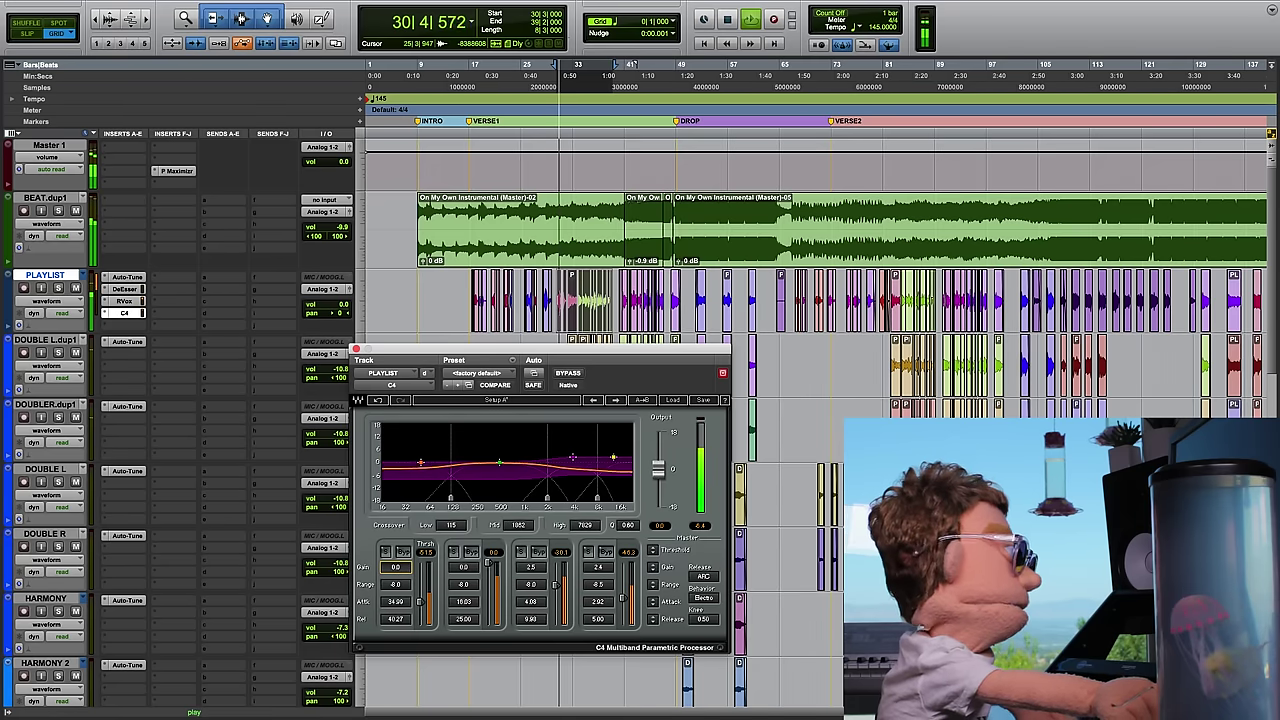
key("space")
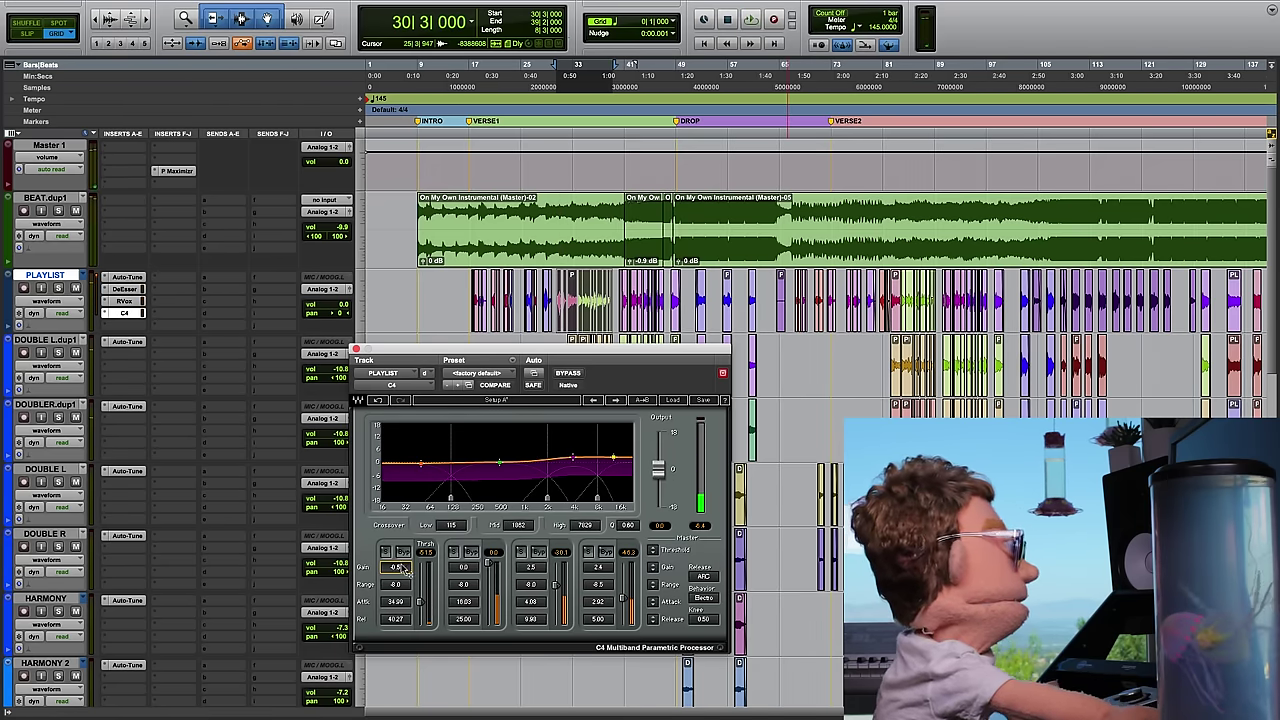
key("space")
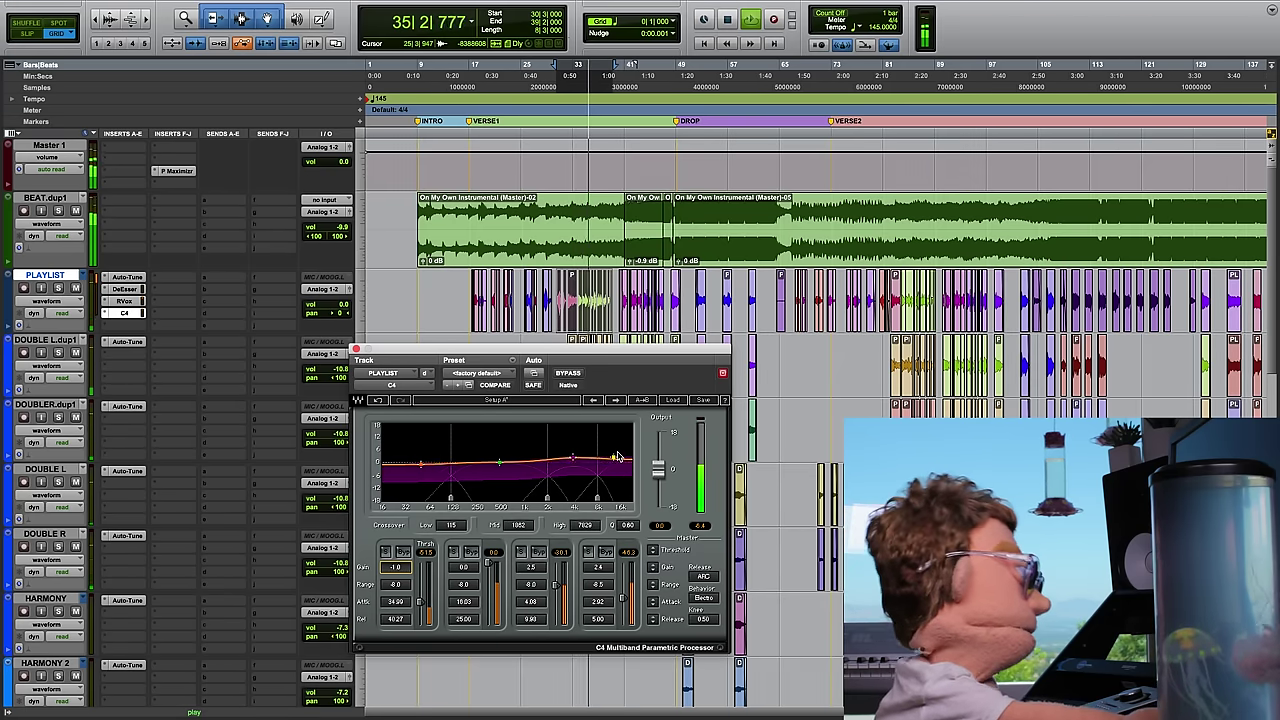
mouse_move(613, 457)
left_mouse_down()
mouse_move(572, 461)
mouse_move(613, 455)
left_mouse_up()
key("space")
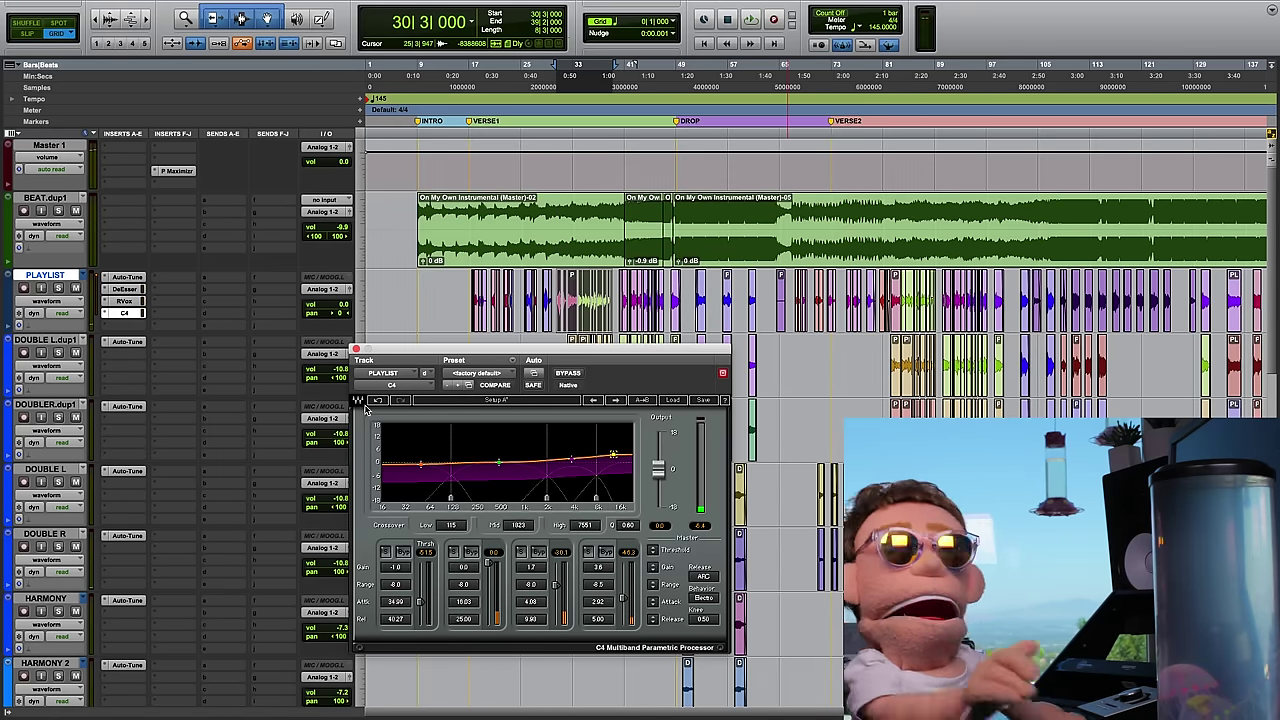